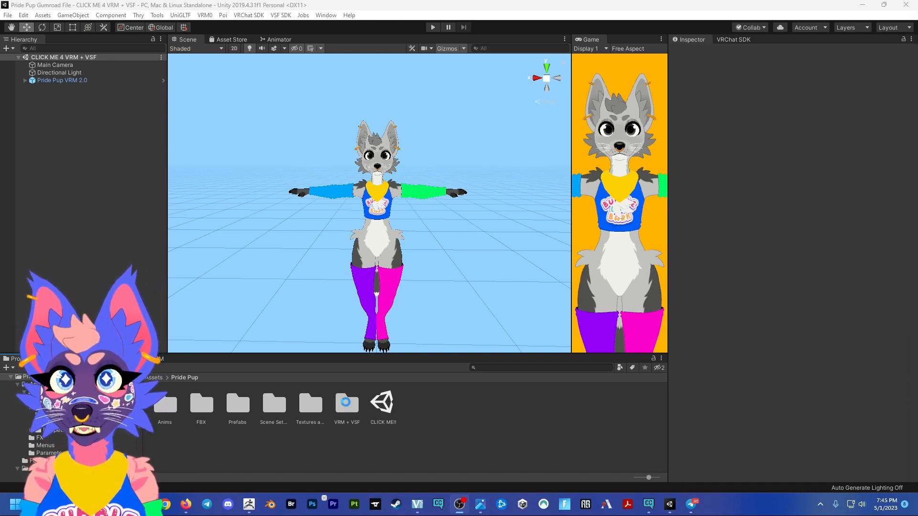
# - Look through the VRM + VSF folder of the Pride Pup assets, including 1.0 DONT TOUCH and its scene file
pyautogui.doubleClick(348, 407)
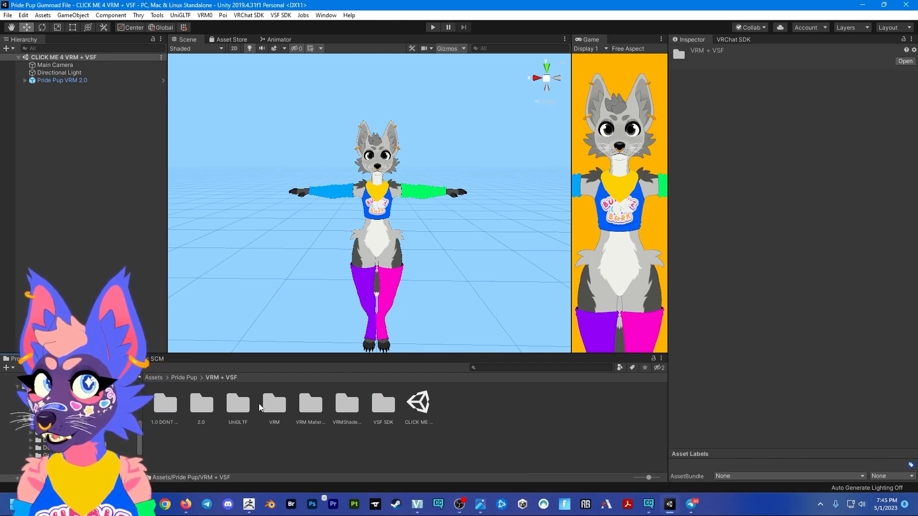
pyautogui.click(170, 406)
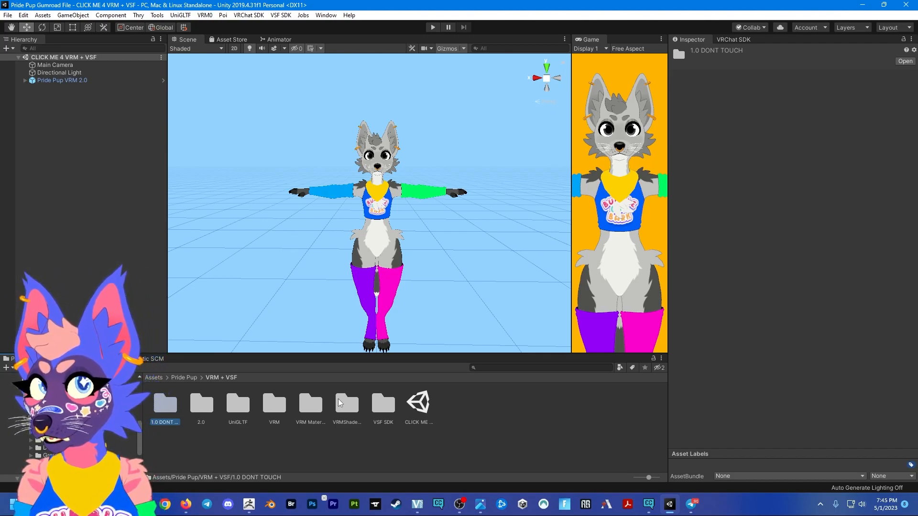
pyautogui.click(423, 409)
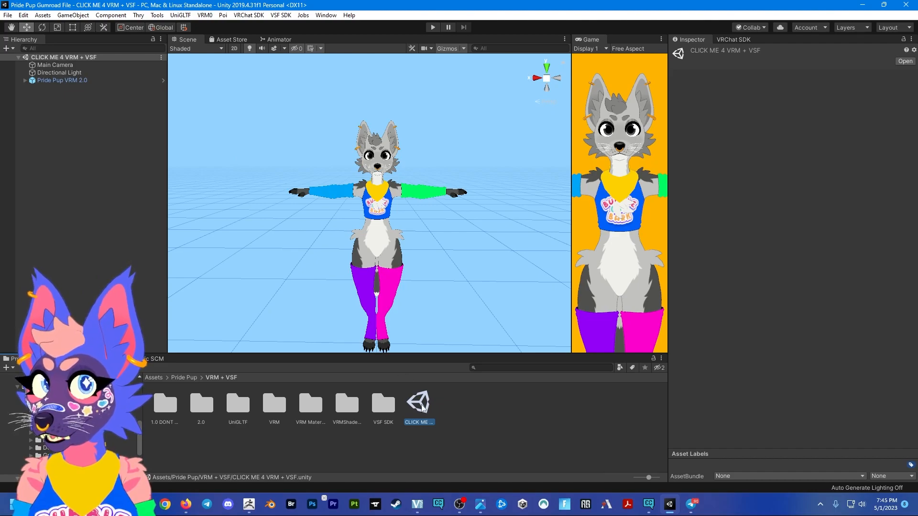
pyautogui.click(463, 412)
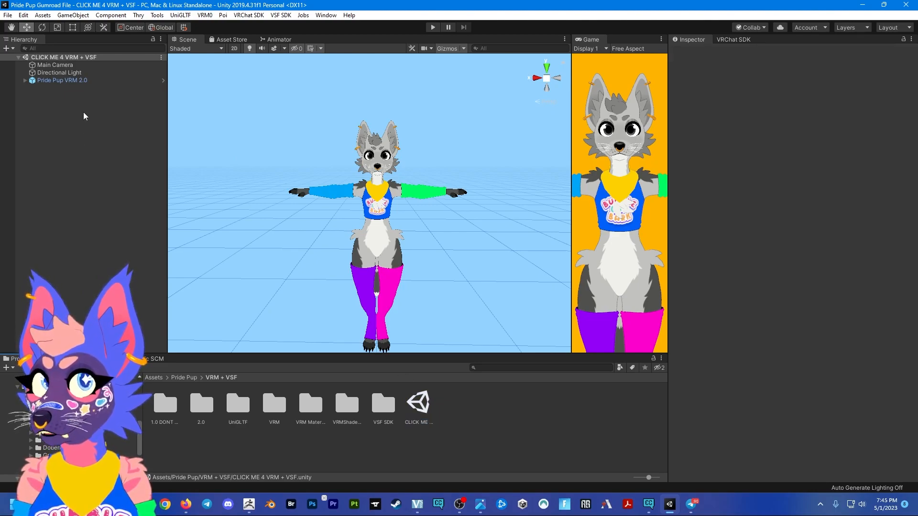
# - Open the CLICK ME!! scene from the Pride Pup folder and view its avatar line-up
pyautogui.click(185, 377)
pyautogui.doubleClick(382, 403)
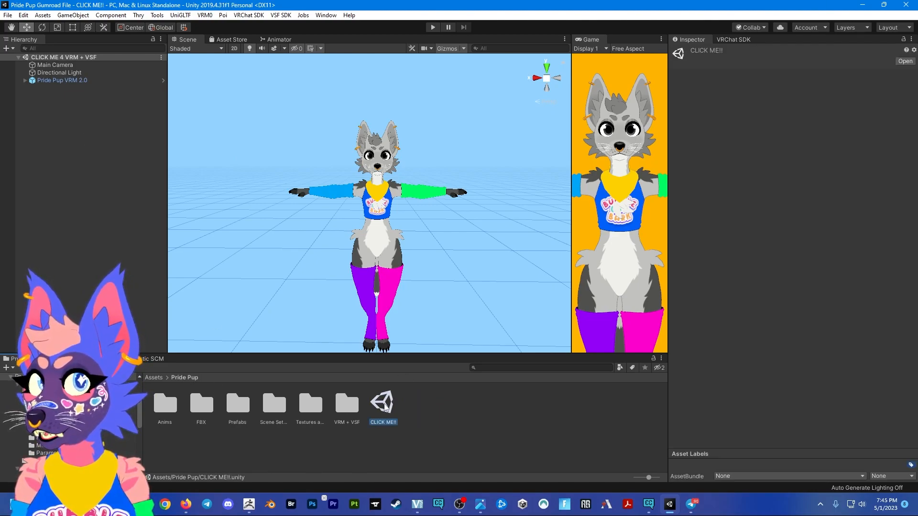
pyautogui.scroll(-10, 354, 218)
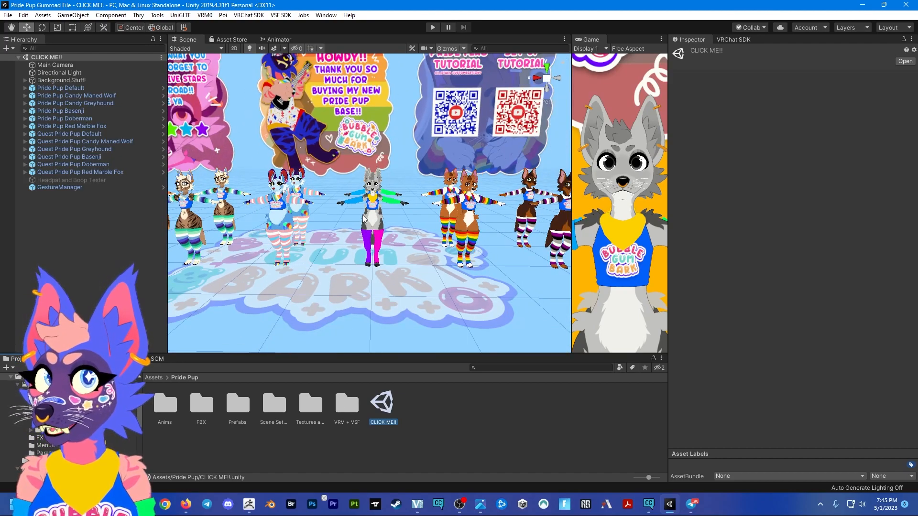
pyautogui.scroll(8, 363, 219)
# - Open the CLICK ME 4 VRM + VSF scene from the VRM + VSF folder
pyautogui.doubleClick(347, 406)
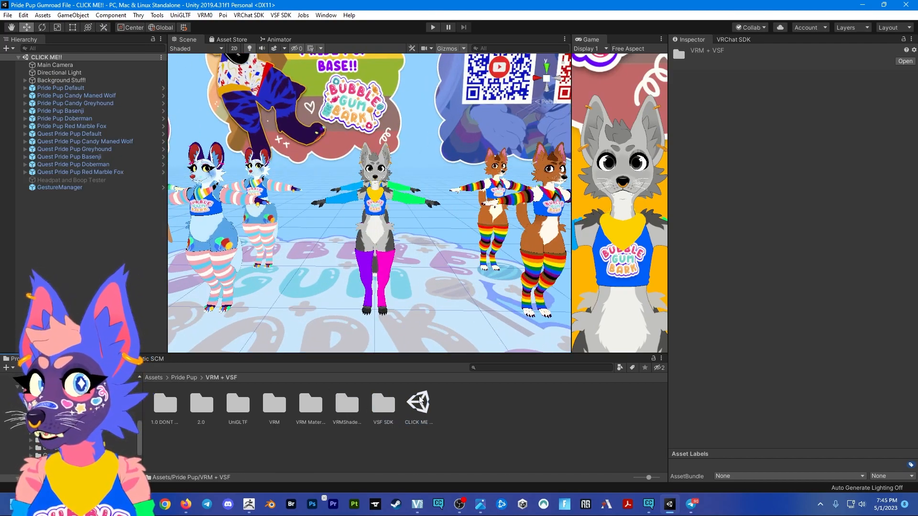
pyautogui.click(419, 406)
pyautogui.doubleClick(419, 406)
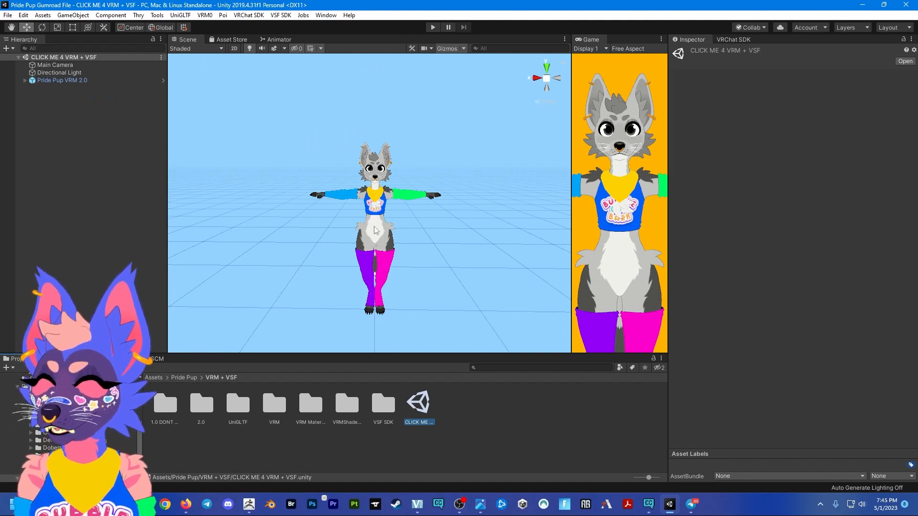
pyautogui.scroll(2, 376, 230)
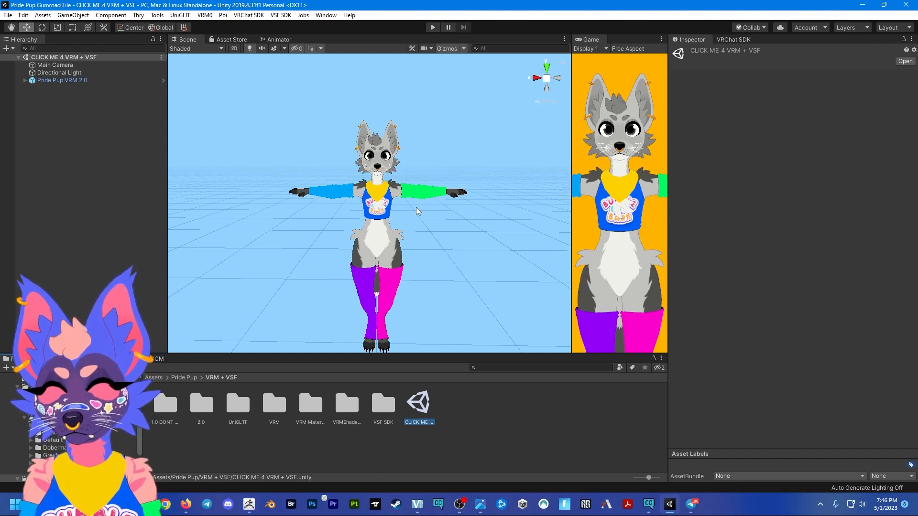
# - Examine the Pride Pup VRM 2.0 avatar in the scene and its components, including the VRM Meta information
pyautogui.click(474, 414)
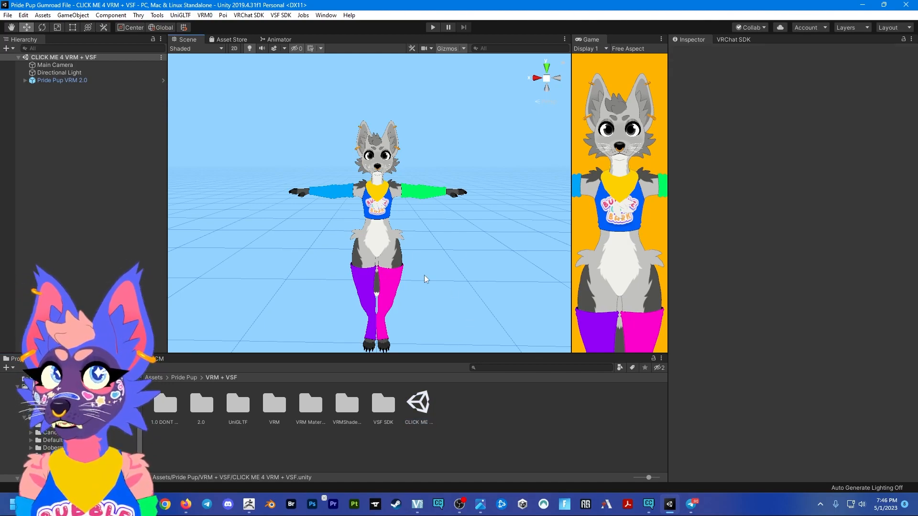
pyautogui.moveTo(408, 245); pyautogui.dragTo(410, 235, button='middle')
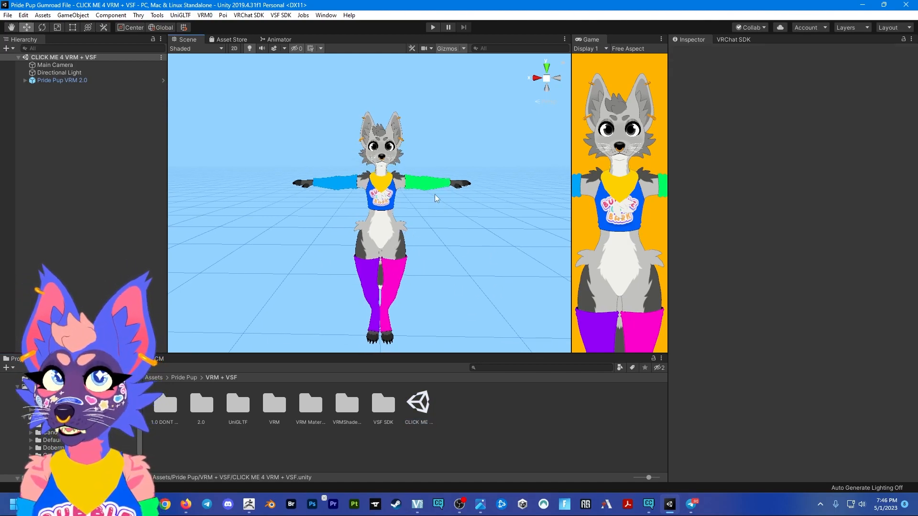
pyautogui.moveTo(346, 266); pyautogui.dragTo(347, 246, button='middle')
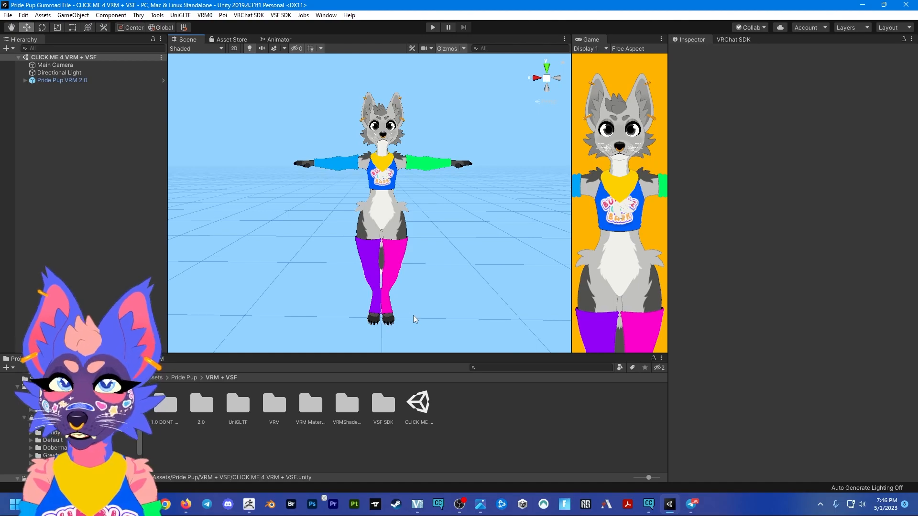
pyautogui.moveTo(416, 269); pyautogui.dragTo(415, 277, button='middle')
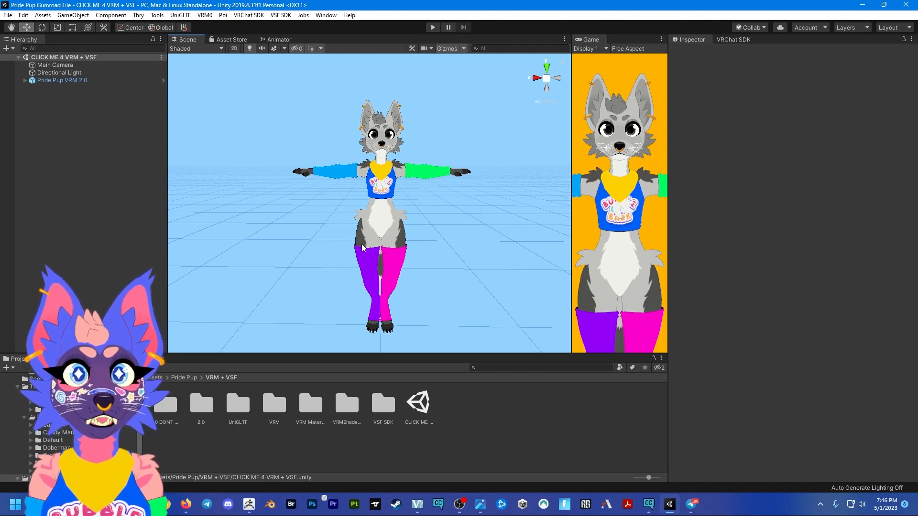
pyautogui.click(116, 82)
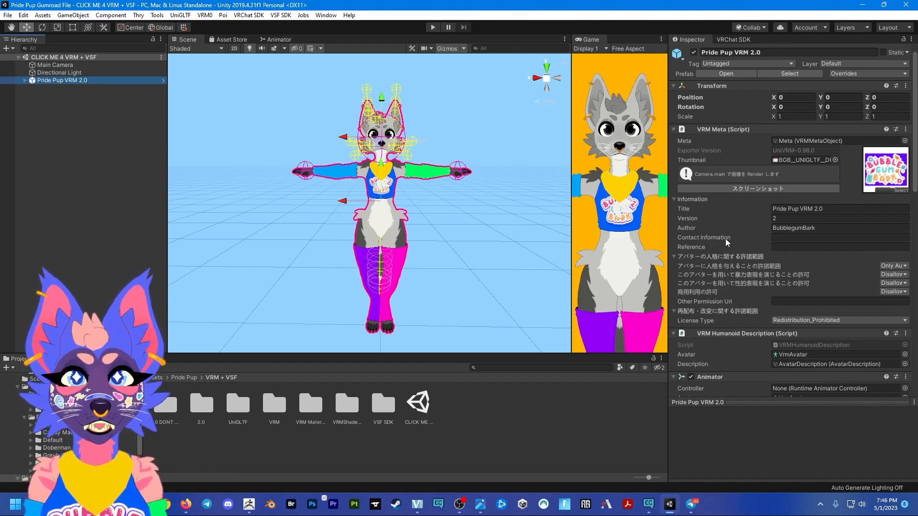
pyautogui.scroll(-10, 725, 239)
pyautogui.scroll(10, 736, 306)
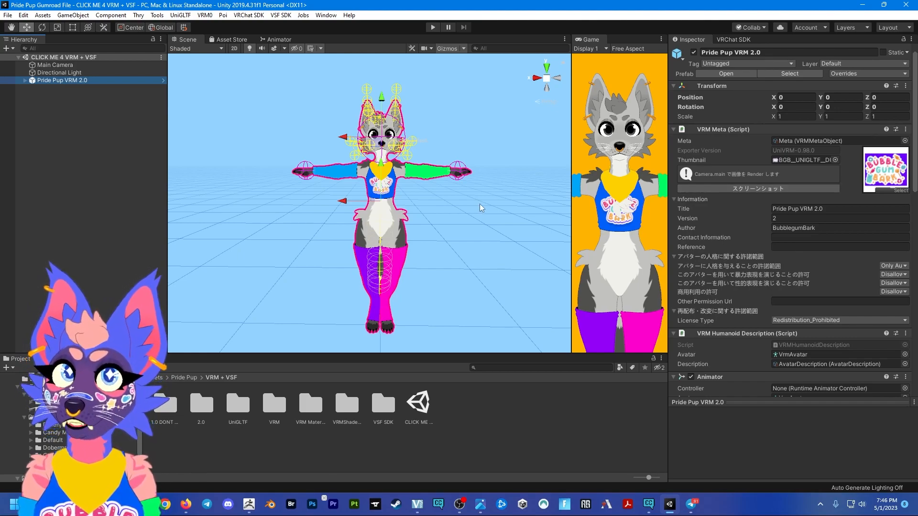
pyautogui.click(467, 217)
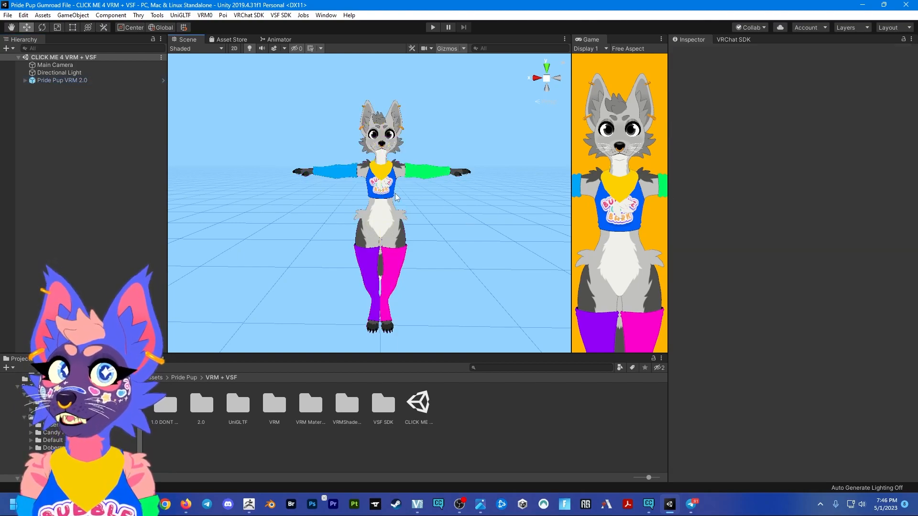
pyautogui.click(71, 79)
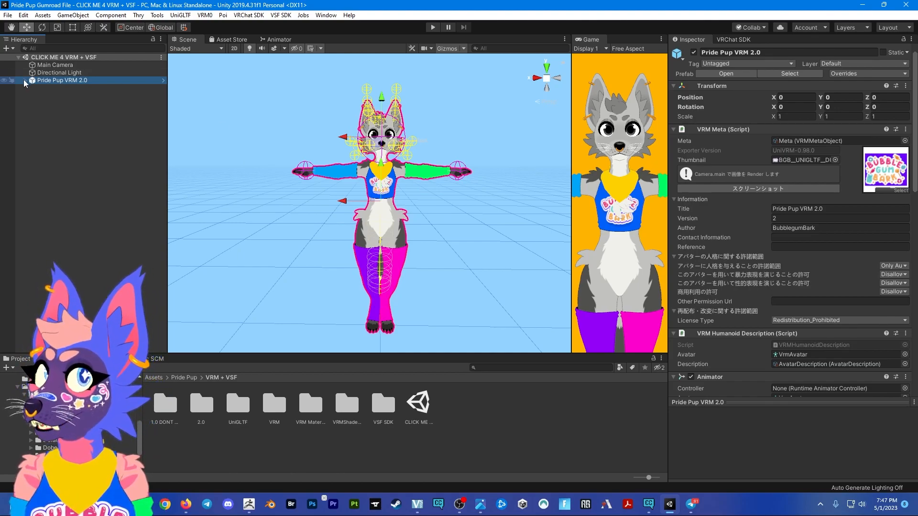
pyautogui.click(53, 92)
pyautogui.click(59, 81)
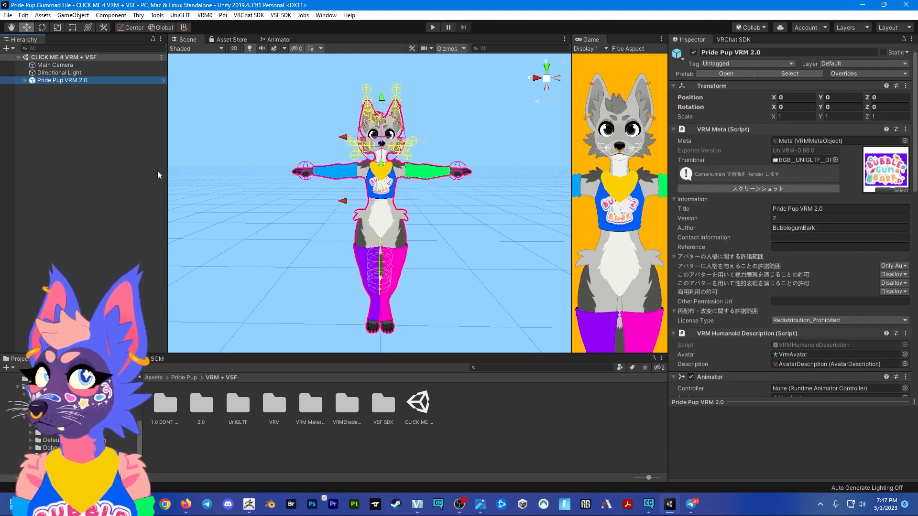
# - Add a second Pride Pup VRM 2.0 prefab from the 2.0 folder to the scene and deactivate the original avatar
pyautogui.doubleClick(201, 405)
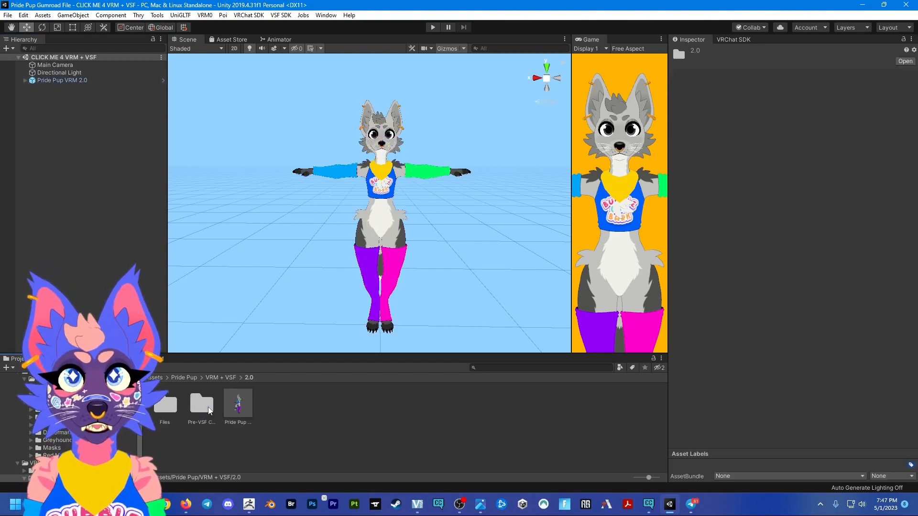
pyautogui.click(238, 404)
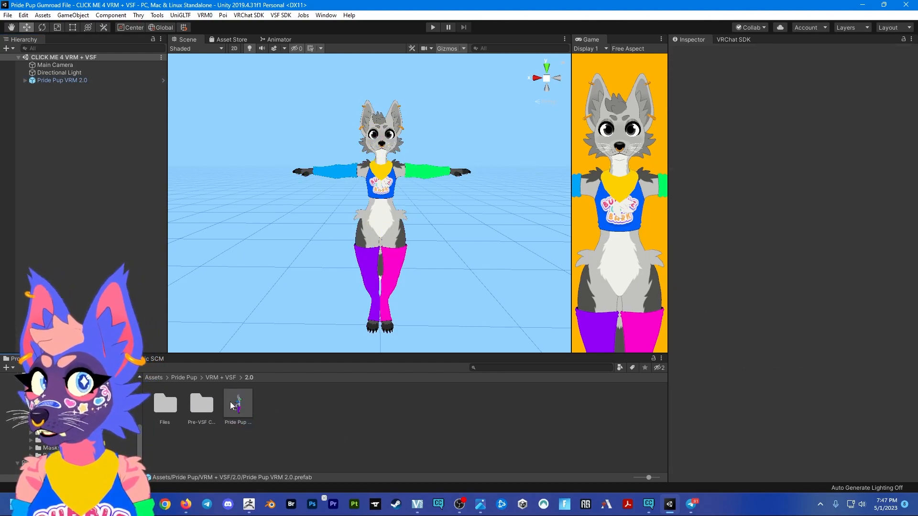
pyautogui.moveTo(237, 408); pyautogui.dragTo(102, 88)
pyautogui.click(103, 81)
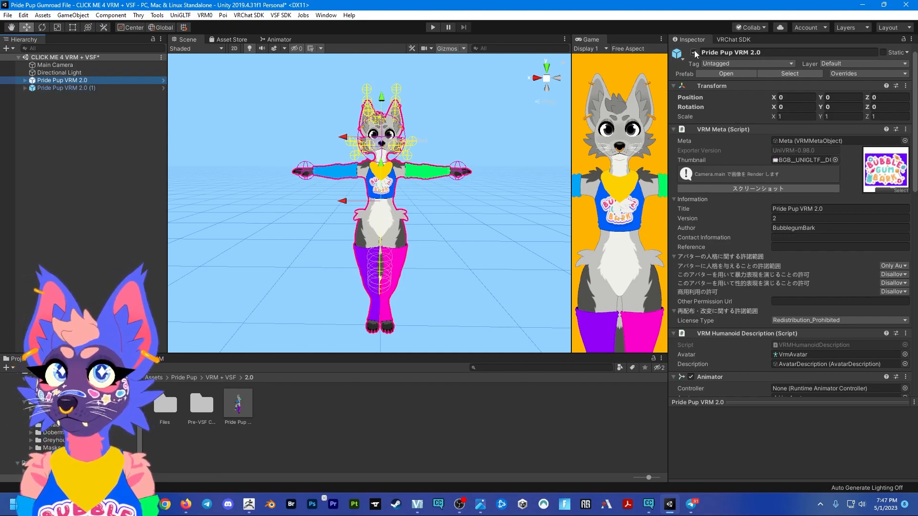
pyautogui.click(694, 52)
# - Unpack the prefab of the second avatar, Pride Pup VRM 2.0 (1)
pyautogui.click(122, 88)
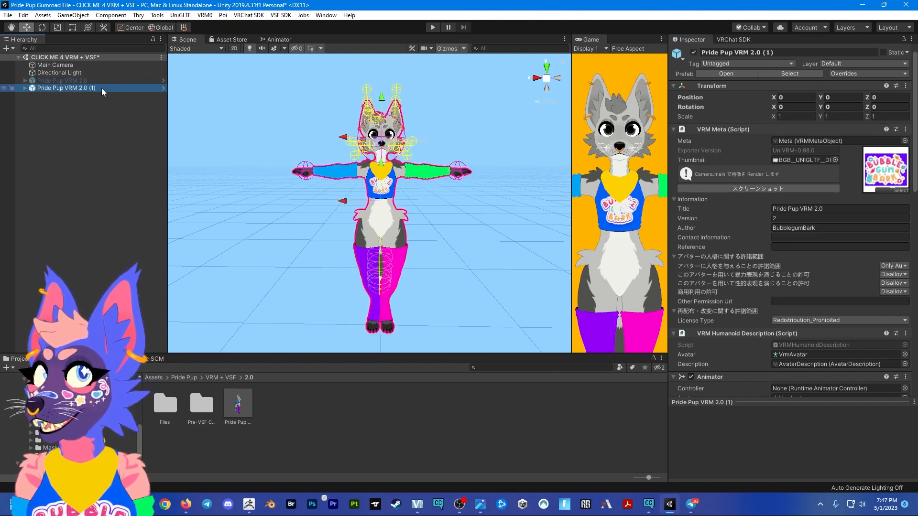
pyautogui.rightClick(102, 88)
pyautogui.click(153, 209)
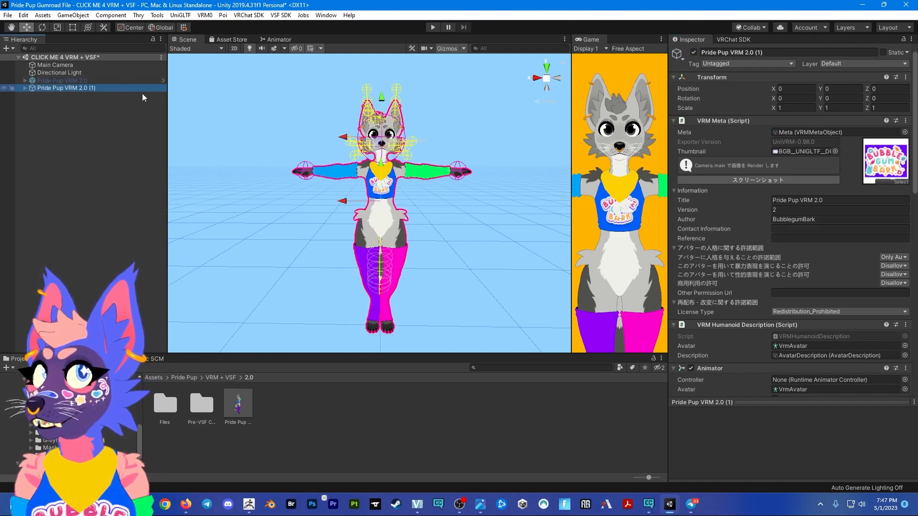
# - Rename the unpacked avatar as Pride Pup VRM BEET TUT
pyautogui.moveTo(780, 53); pyautogui.dragTo(746, 53)
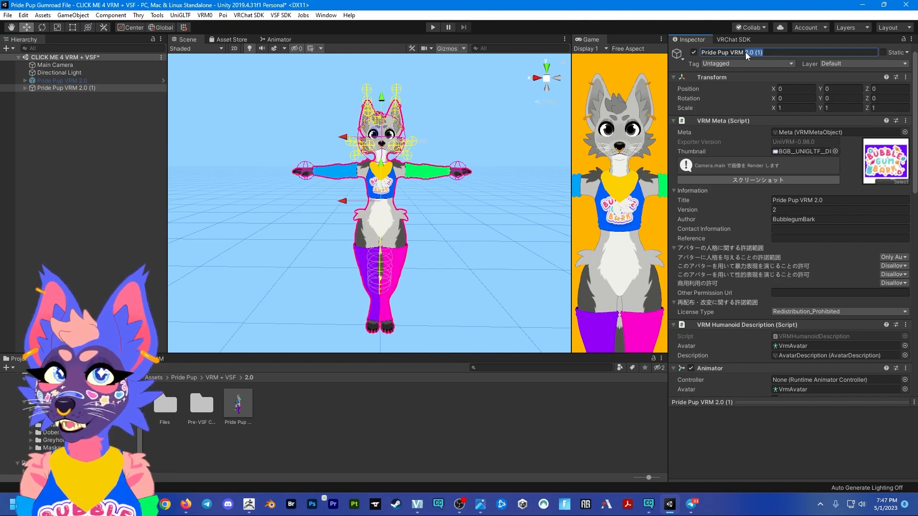
pyautogui.write('GB')
pyautogui.press('BackSpace')
pyautogui.press('BackSpace')
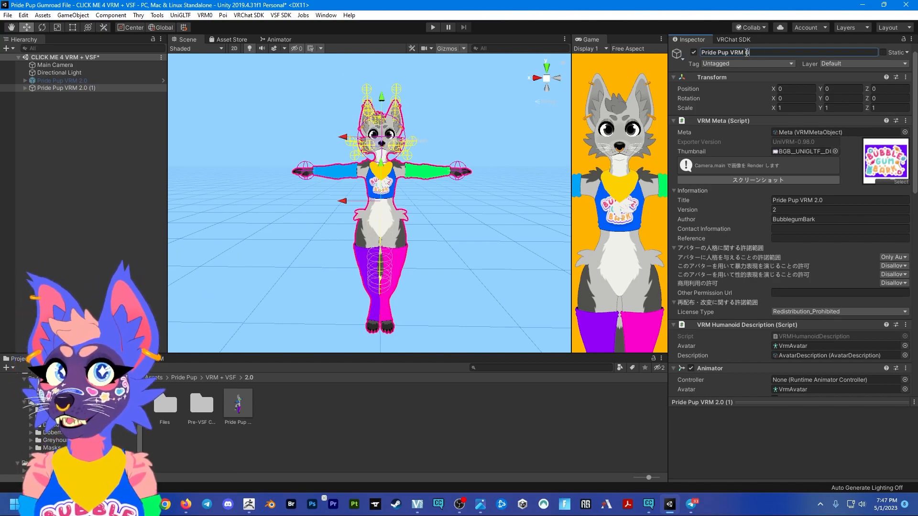
pyautogui.write('BEET TUT')
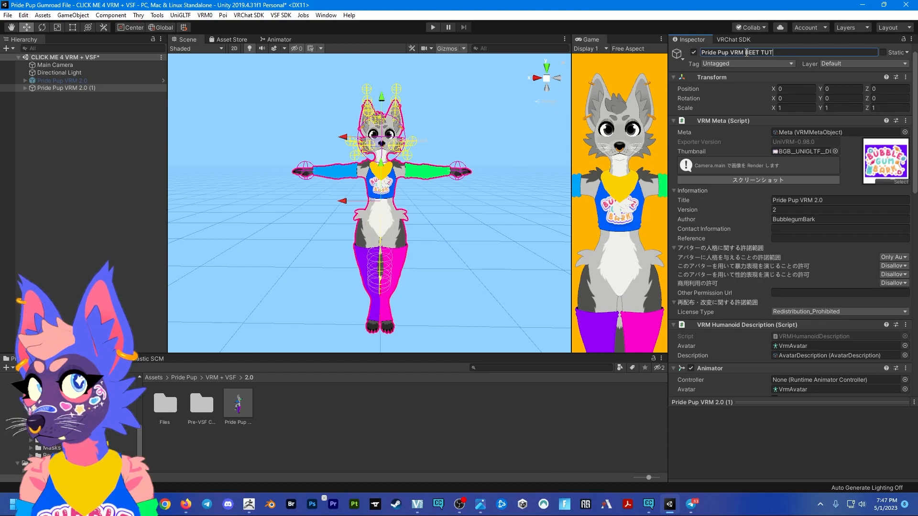
pyautogui.press('Return')
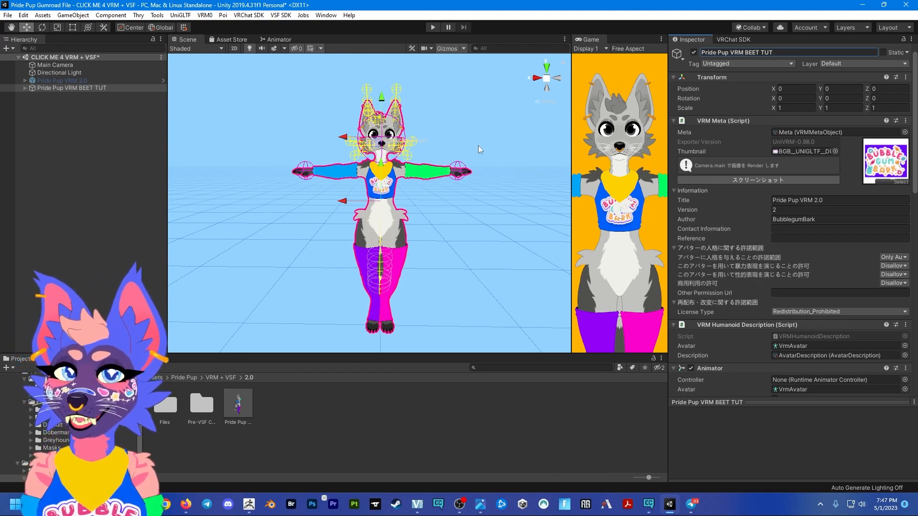
pyautogui.click(100, 152)
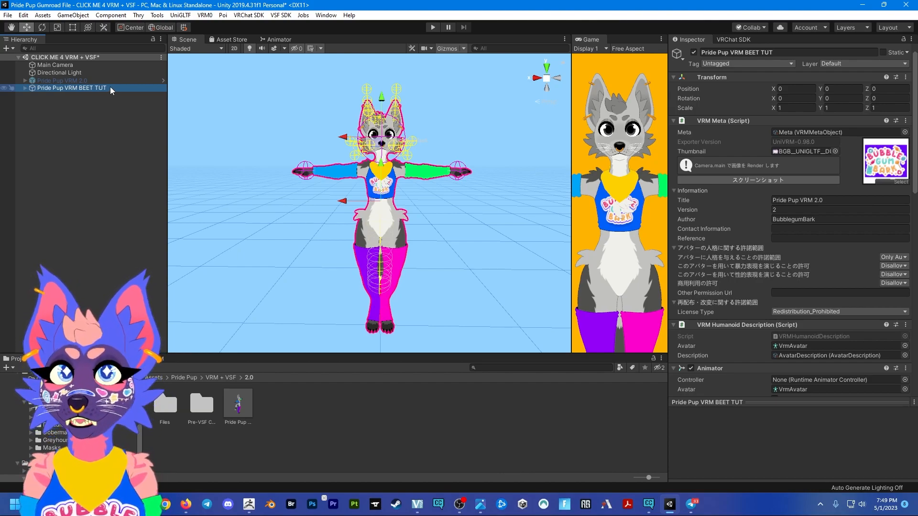
# - Expand the Pride Pup VRM BEET TUT avatar and examine the VRM Spring Bone settings on its secondary object
pyautogui.click(25, 89)
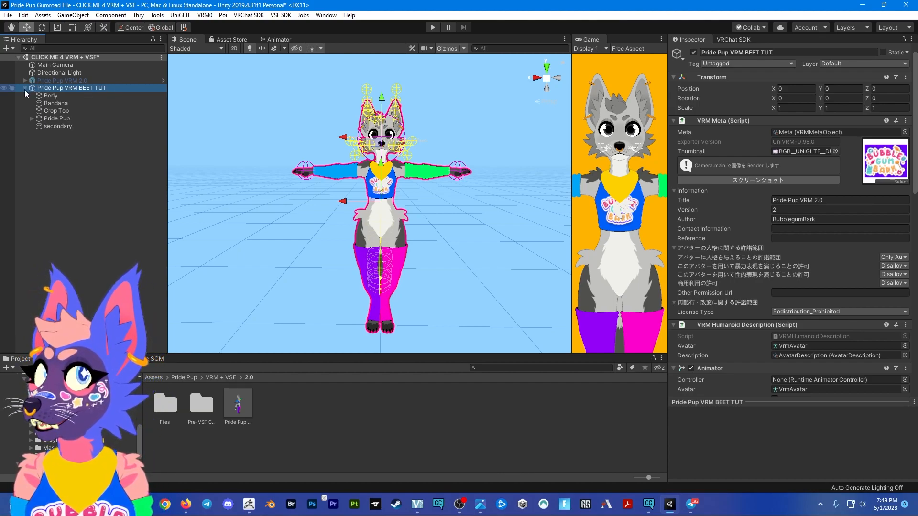
pyautogui.click(57, 126)
pyautogui.scroll(-3, 756, 271)
pyautogui.scroll(3, 757, 273)
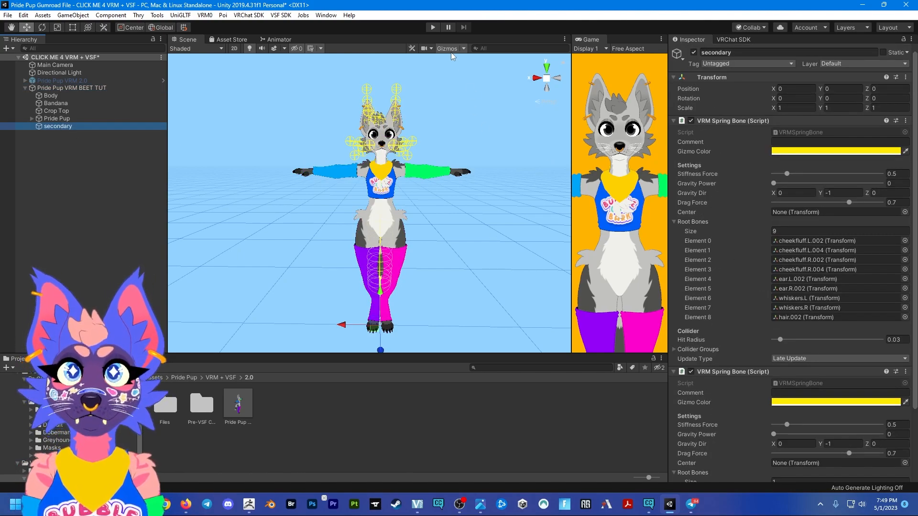
# - Test the avatar's spring bone physics by moving it sideways along X in Play mode, and exit Play mode
pyautogui.click(436, 30)
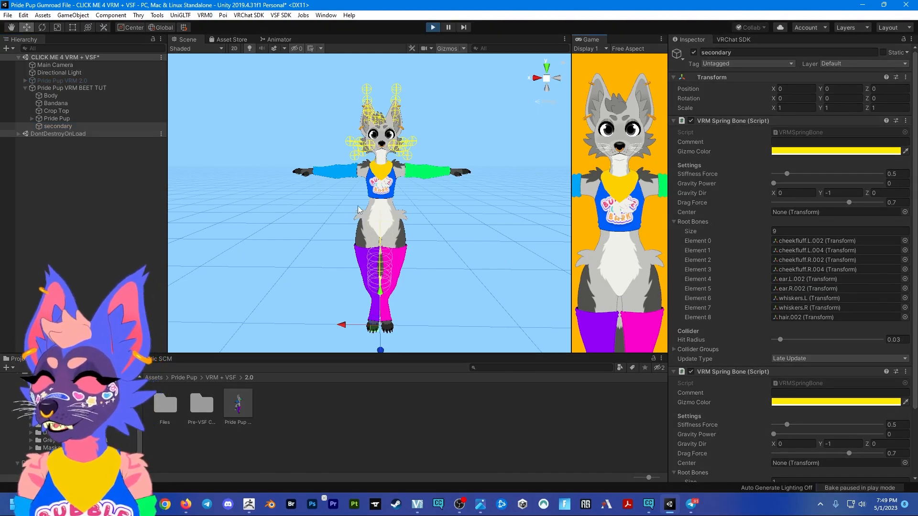
pyautogui.click(91, 88)
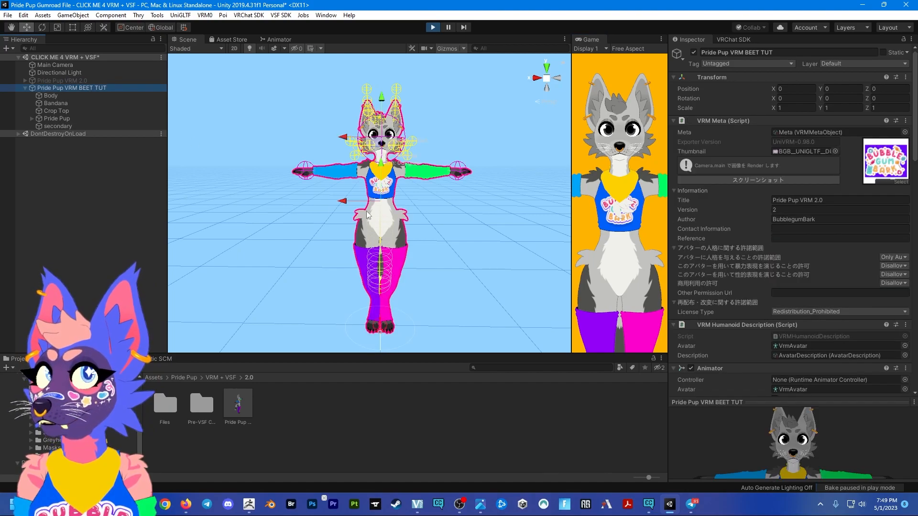
pyautogui.moveTo(315, 206); pyautogui.dragTo(379, 207)
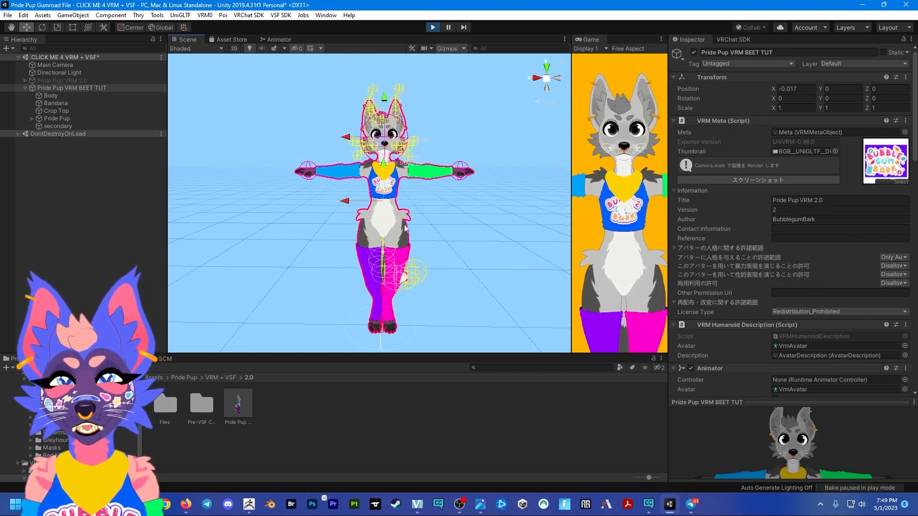
pyautogui.moveTo(788, 400); pyautogui.dragTo(788, 327)
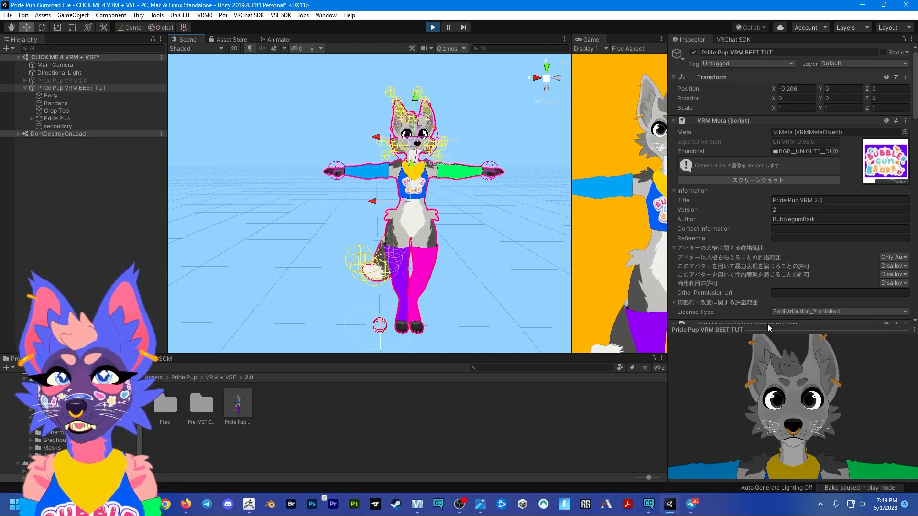
pyautogui.click(433, 27)
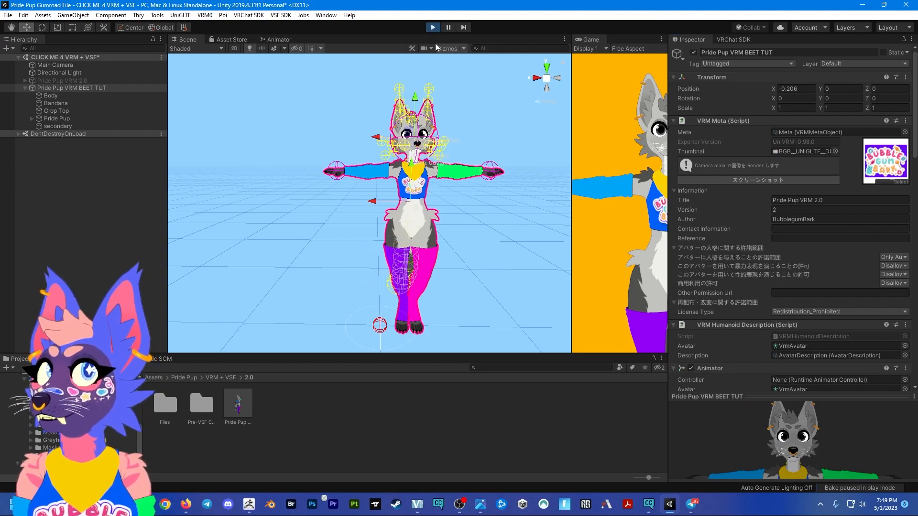
# - Set the Hide Chest Fluff, Hide Elbow Fluff and Hide Leg Fluff blendshapes of the avatar's Body mesh to 100
pyautogui.click(50, 95)
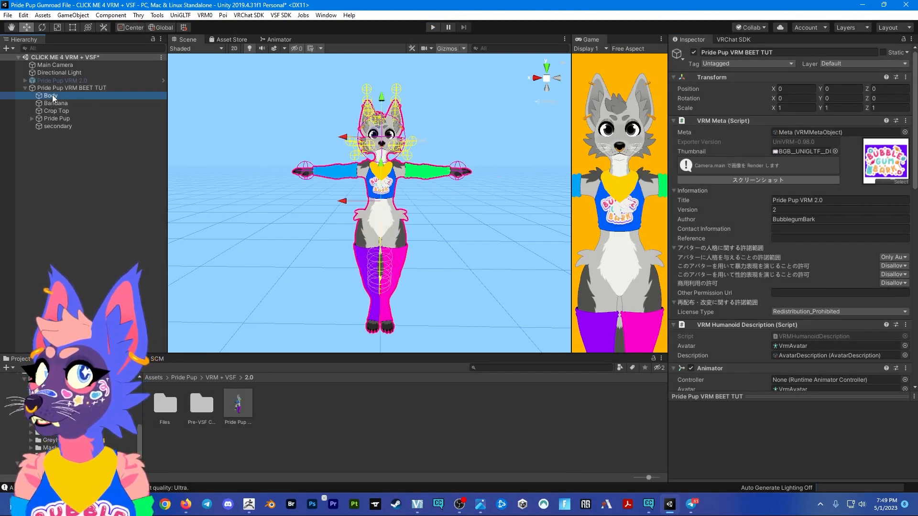
pyautogui.scroll(-5, 735, 314)
pyautogui.scroll(-10, 735, 315)
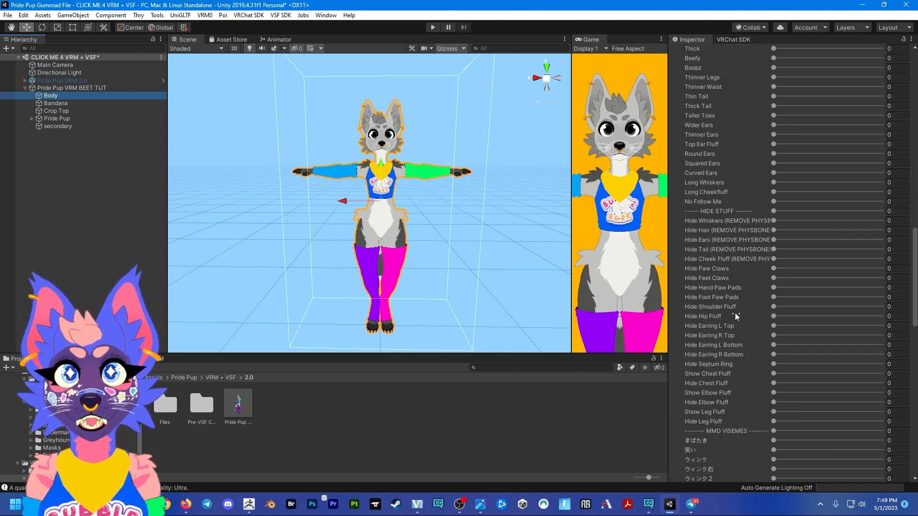
pyautogui.click(774, 374)
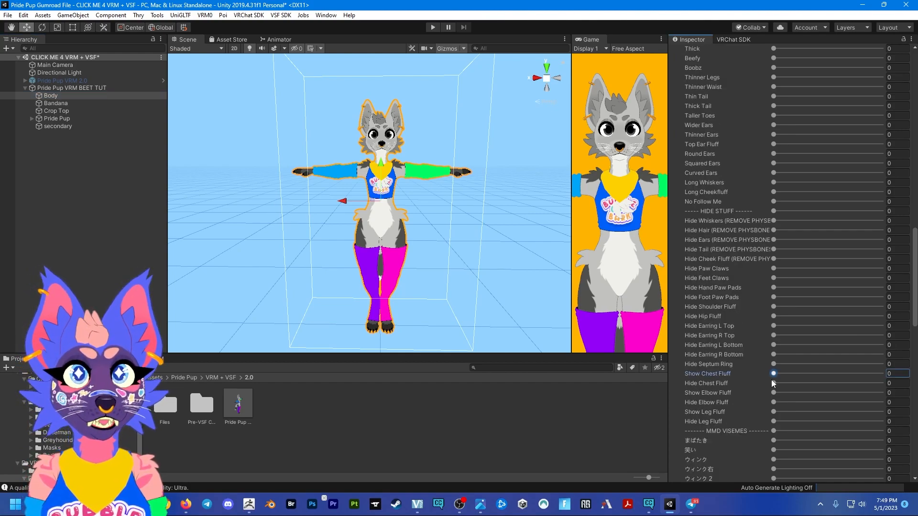
pyautogui.moveTo(773, 383); pyautogui.dragTo(913, 383)
pyautogui.moveTo(778, 402); pyautogui.dragTo(911, 402)
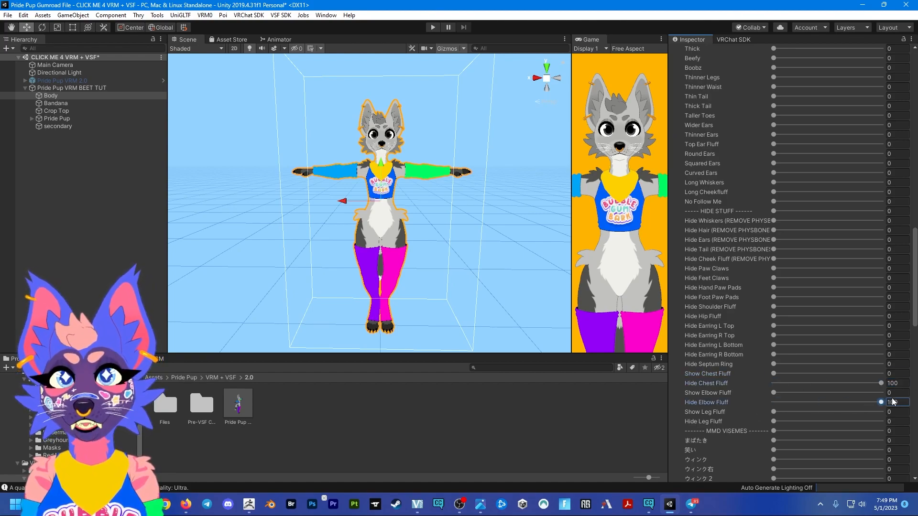
pyautogui.moveTo(776, 421); pyautogui.dragTo(900, 421)
# - Examine the legs from the side while varying the Hide Leg Fluff blendshape, and return it to 100
pyautogui.moveTo(497, 313); pyautogui.dragTo(411, 306, button='right')
pyautogui.moveTo(469, 302); pyautogui.dragTo(324, 242, button='middle')
pyautogui.moveTo(330, 244); pyautogui.dragTo(267, 250, button='right')
pyautogui.moveTo(464, 260); pyautogui.dragTo(285, 217, button='middle')
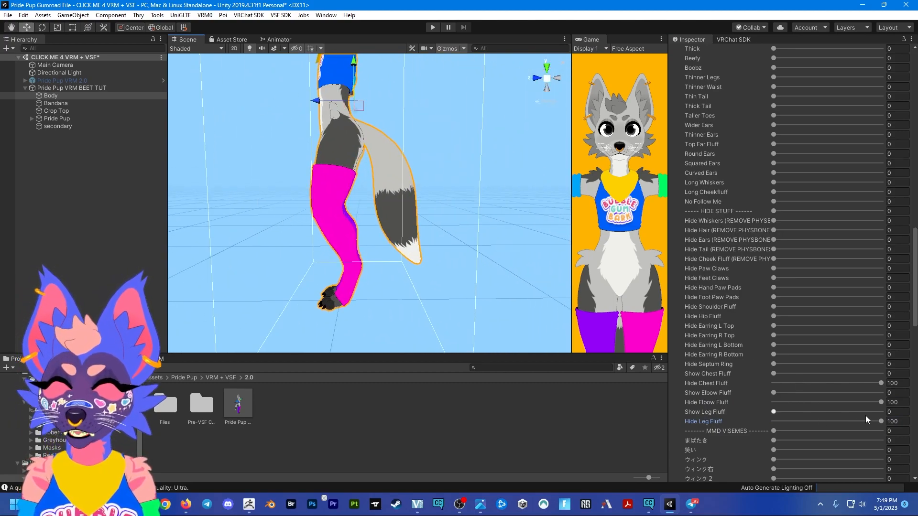
pyautogui.moveTo(879, 421); pyautogui.dragTo(873, 421)
pyautogui.moveTo(814, 422); pyautogui.dragTo(883, 421)
pyautogui.scroll(-6, 370, 239)
pyautogui.scroll(3, 371, 239)
pyautogui.moveTo(357, 231); pyautogui.dragTo(432, 273, button='right')
pyautogui.press('a')
pyautogui.scroll(-3, 433, 273)
pyautogui.moveTo(320, 258); pyautogui.dragTo(356, 241, button='right')
pyautogui.moveTo(357, 242); pyautogui.dragTo(408, 240, button='middle')
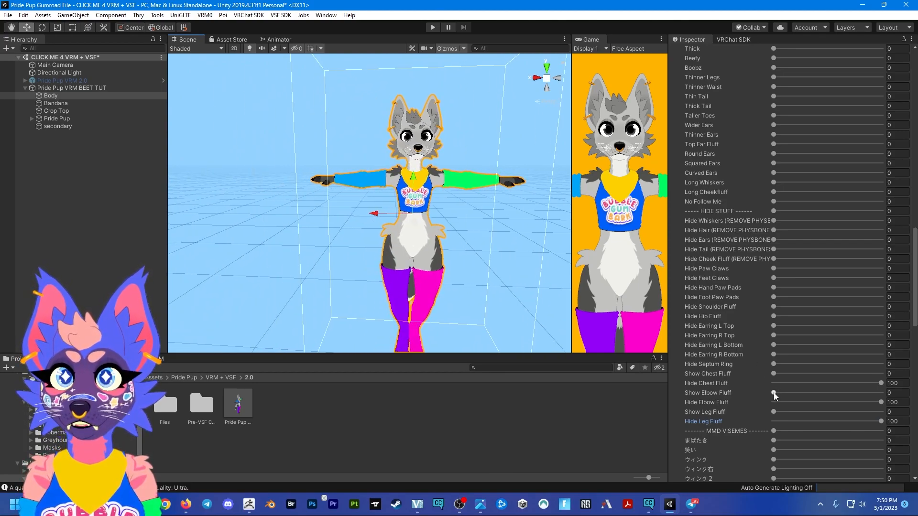
# - Try the chest with Hide Chest Fluff at 0, and set it back to 100
pyautogui.moveTo(774, 374); pyautogui.dragTo(742, 374)
pyautogui.moveTo(864, 381); pyautogui.dragTo(748, 383)
pyautogui.click(774, 373)
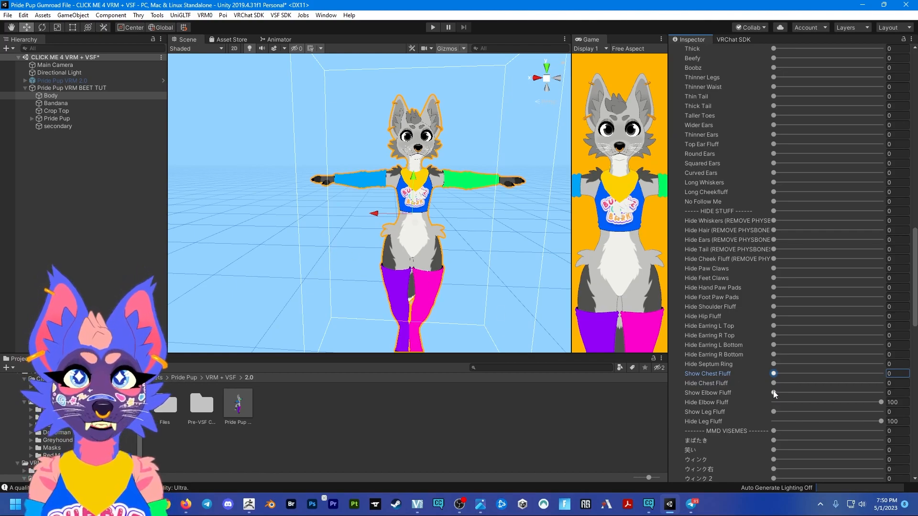
pyautogui.moveTo(780, 384); pyautogui.dragTo(861, 384)
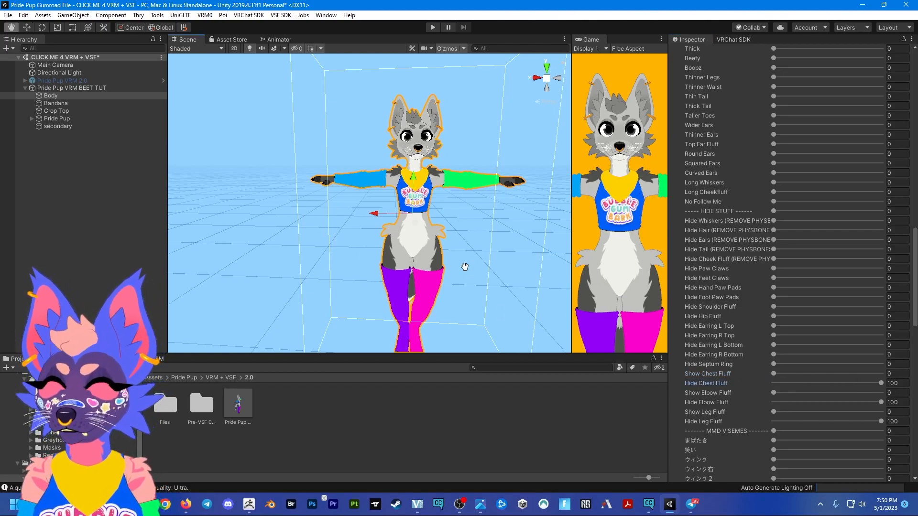
pyautogui.moveTo(465, 266); pyautogui.dragTo(455, 267, button='middle')
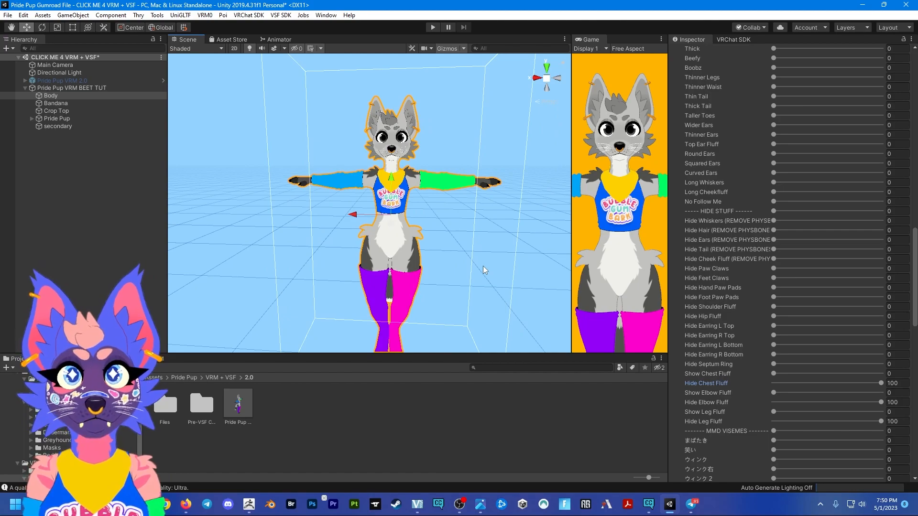
# - Set the Body's face blendshapes: Thick Liner 32.5, Top, Bottom and Accent Lashes 100, Big Brows 72.8, Shorter Muzzle 100, Larger Chin 65.4, Big Fangs 25.7
pyautogui.scroll(9, 768, 364)
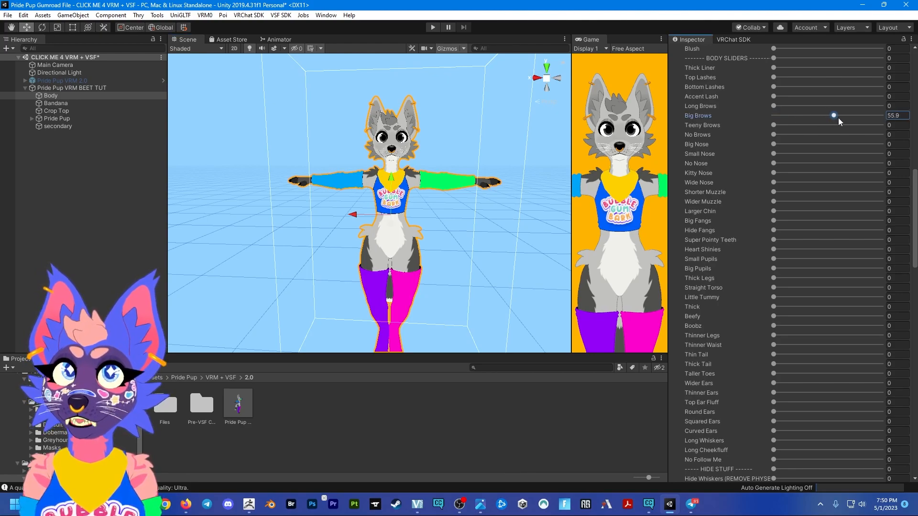
pyautogui.moveTo(774, 96); pyautogui.dragTo(902, 102)
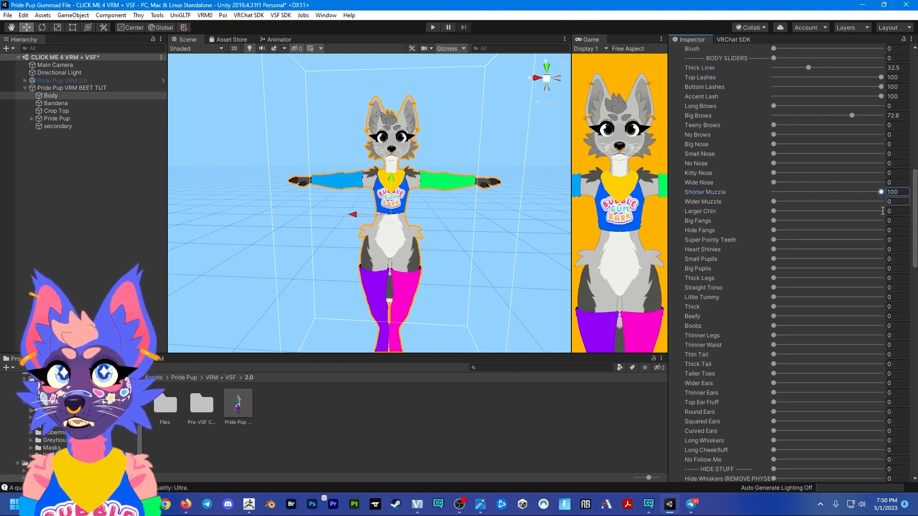
pyautogui.moveTo(778, 215); pyautogui.dragTo(844, 219)
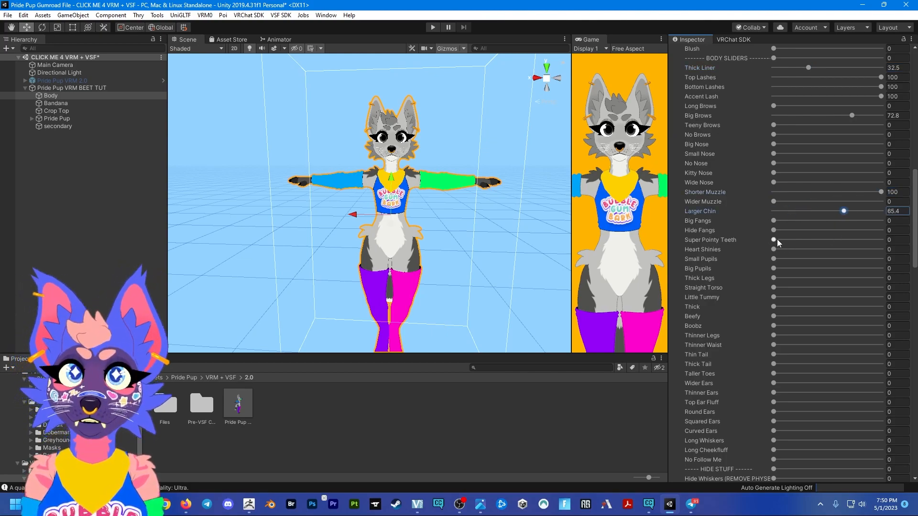
pyautogui.moveTo(776, 223); pyautogui.dragTo(802, 223)
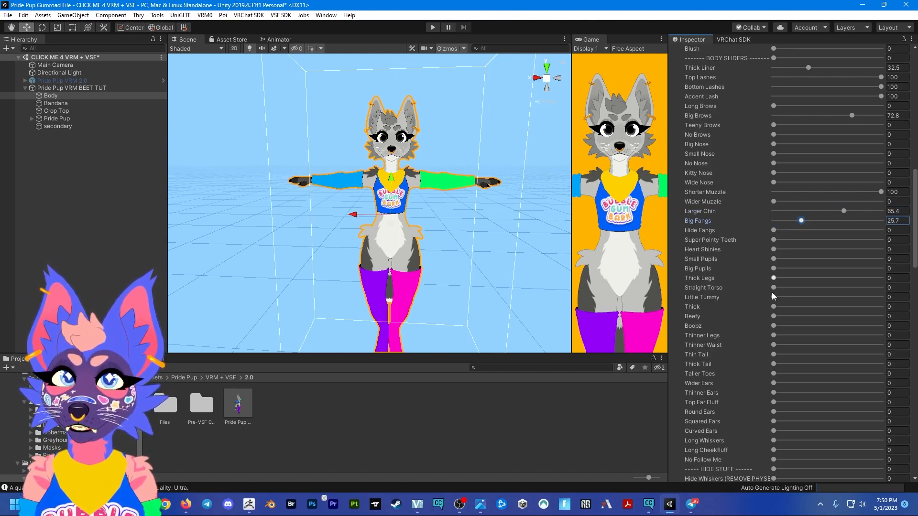
# - Set the Body's Thick blendshape and the matching Legs - Thick and Arms - Thick blendshapes to 100
pyautogui.scroll(-15, 784, 334)
pyautogui.scroll(-10, 784, 334)
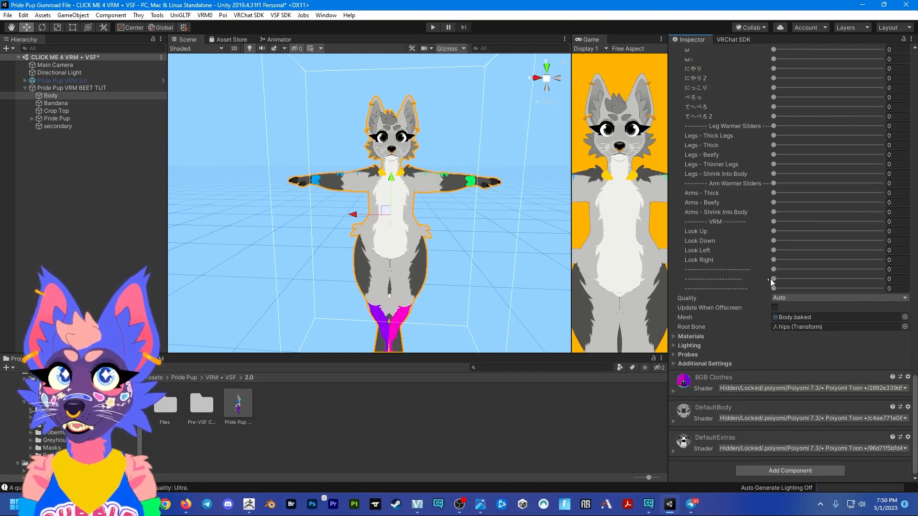
pyautogui.scroll(4, 771, 280)
pyautogui.moveTo(791, 320); pyautogui.dragTo(897, 320)
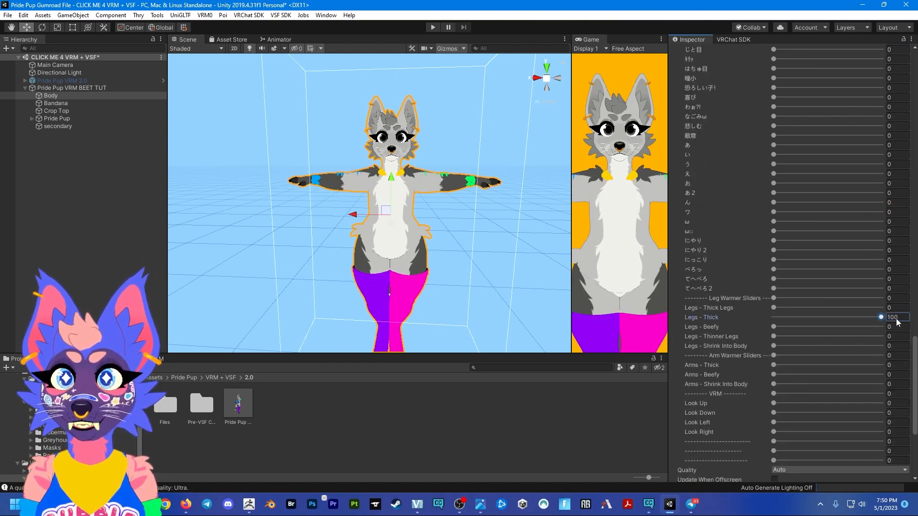
pyautogui.moveTo(775, 365); pyautogui.dragTo(898, 366)
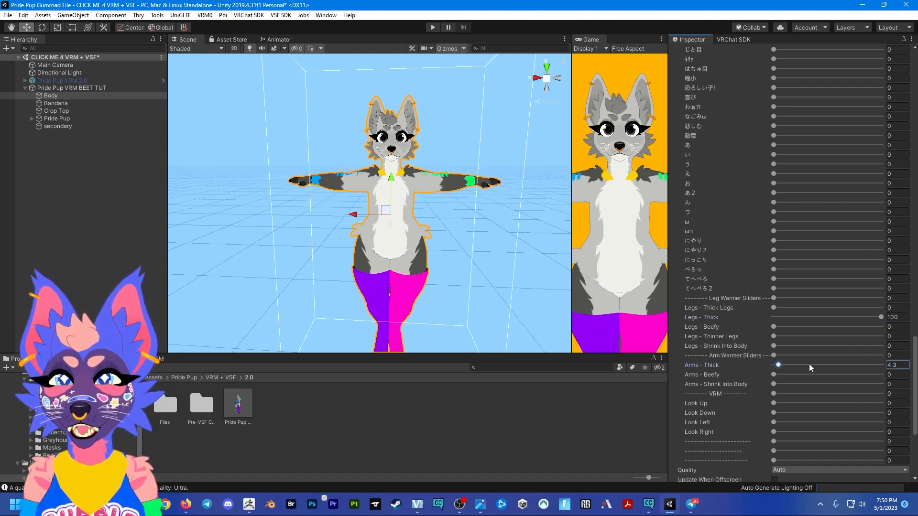
# - Adjust the Crop Top's blendshape to fit the thicker body, and set Bandana Depth to 100, Bandana Width to 33.1 and Bandana Height to 52.2
pyautogui.click(91, 115)
pyautogui.click(90, 111)
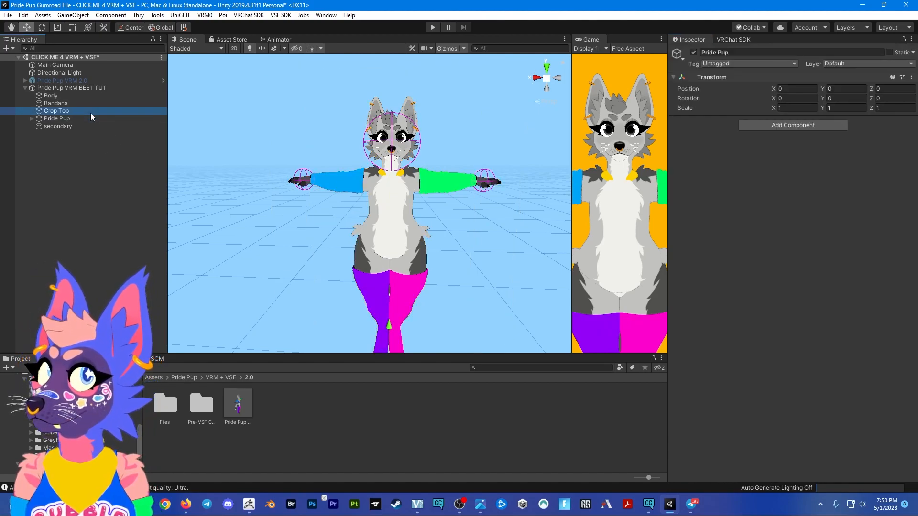
pyautogui.moveTo(776, 192); pyautogui.dragTo(898, 193)
pyautogui.click(58, 104)
pyautogui.moveTo(779, 191); pyautogui.dragTo(889, 192)
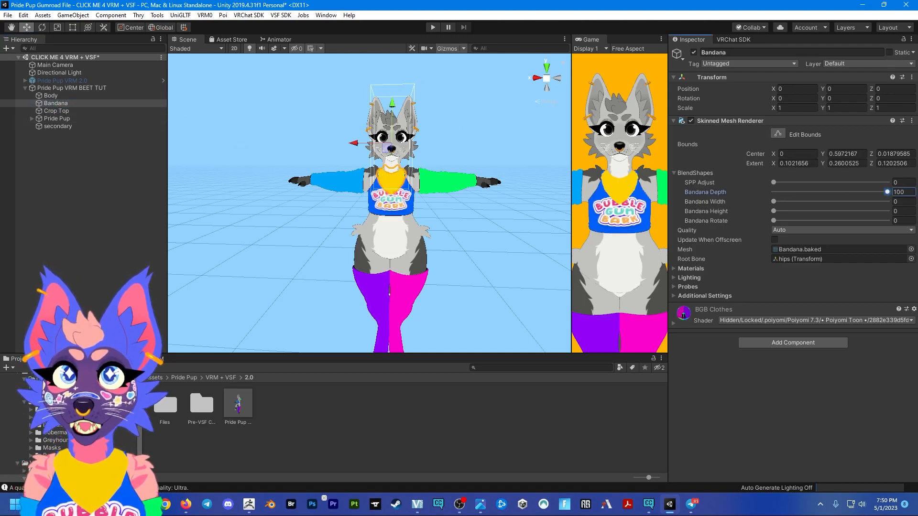
pyautogui.moveTo(780, 201); pyautogui.dragTo(812, 201)
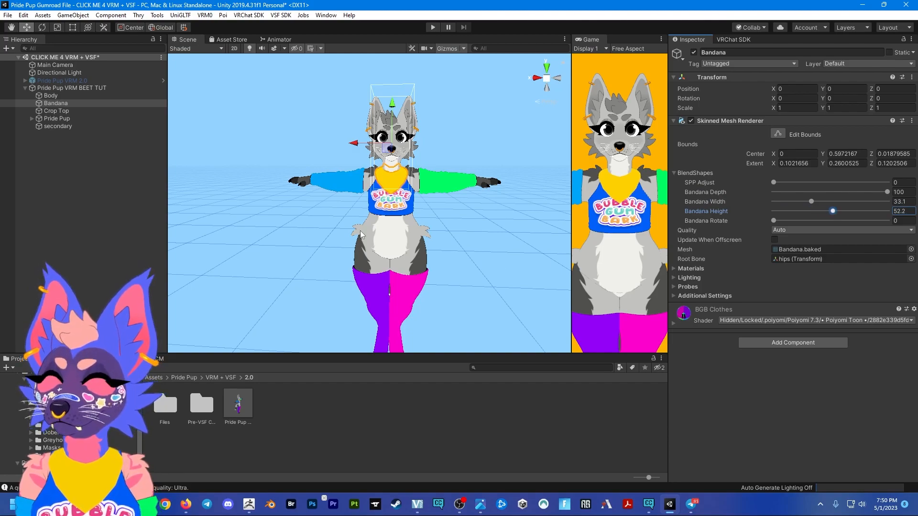
# - Set the Body's Wider Ears, Top Ear Fluff, Long Whiskers and Long Cheekfluff blendshapes to 100 and Curved Ears to 72.1
pyautogui.click(50, 95)
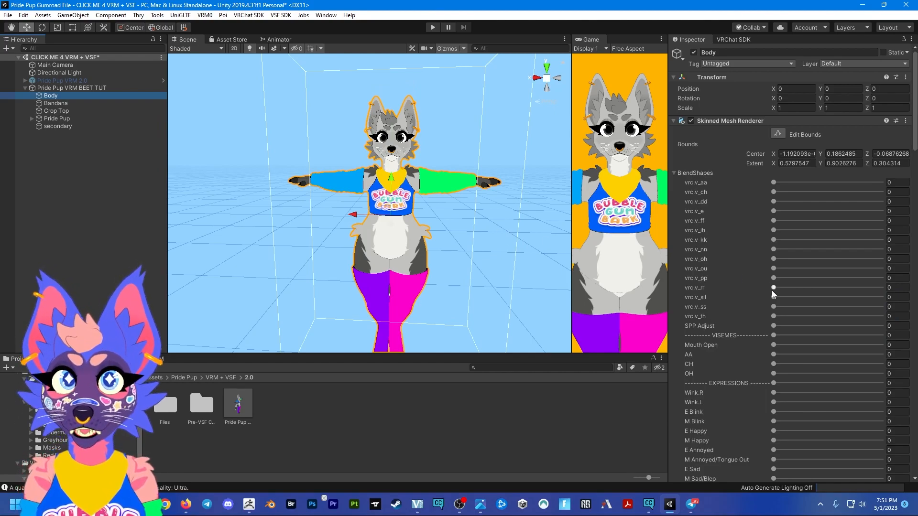
pyautogui.scroll(-15, 772, 290)
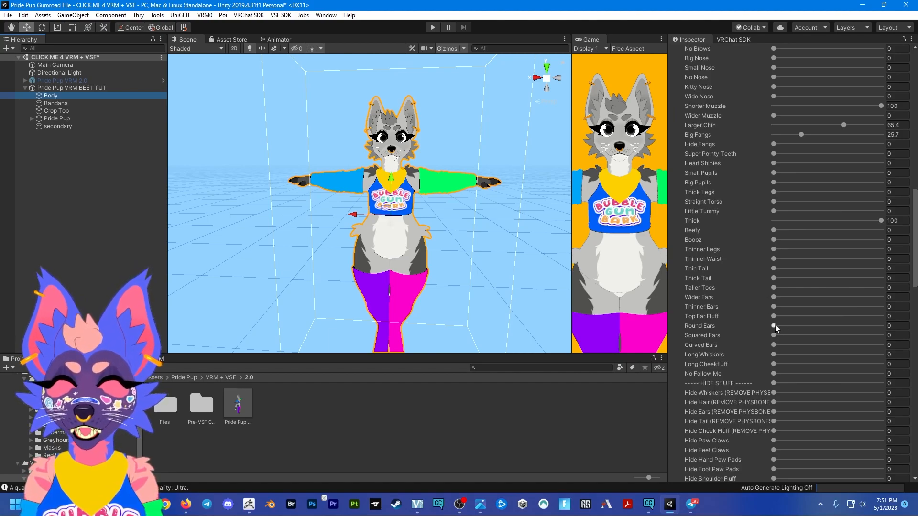
pyautogui.moveTo(774, 316); pyautogui.dragTo(882, 316)
pyautogui.moveTo(773, 298); pyautogui.dragTo(881, 297)
pyautogui.moveTo(774, 345); pyautogui.dragTo(852, 345)
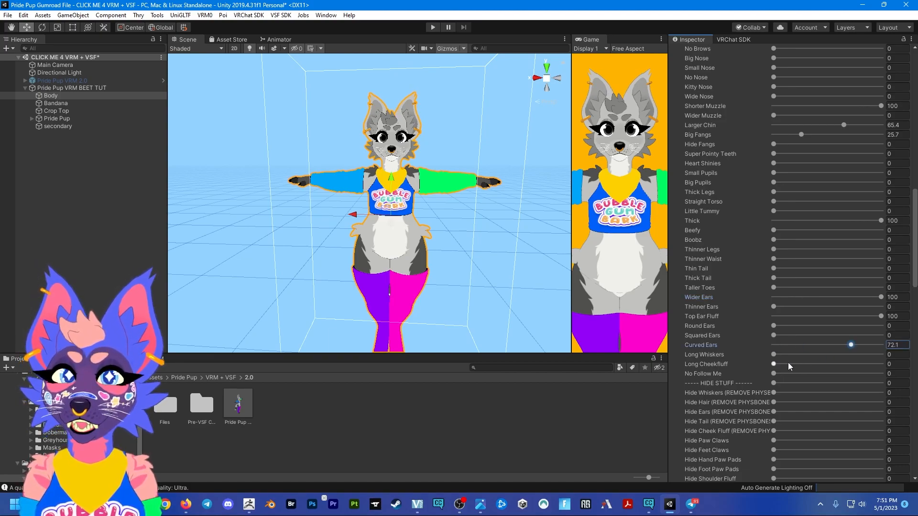
pyautogui.moveTo(774, 364); pyautogui.dragTo(884, 355)
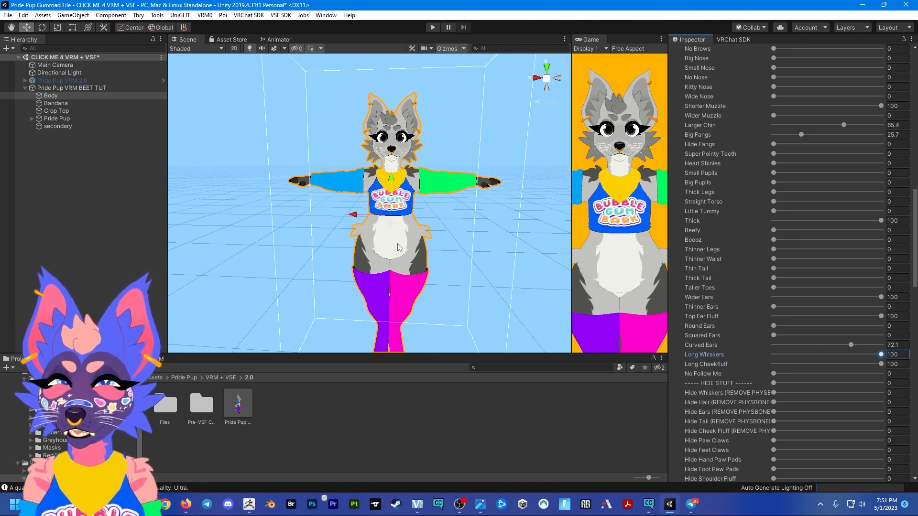
# - Apply the BeetleBody and BeetleExtras materials from the root Assets folder to the avatar's body
pyautogui.scroll(-15, 701, 411)
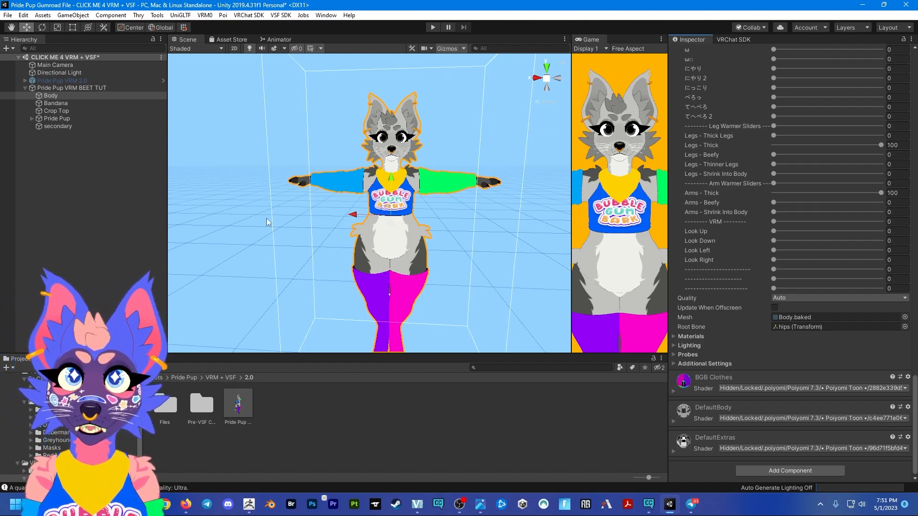
pyautogui.click(152, 378)
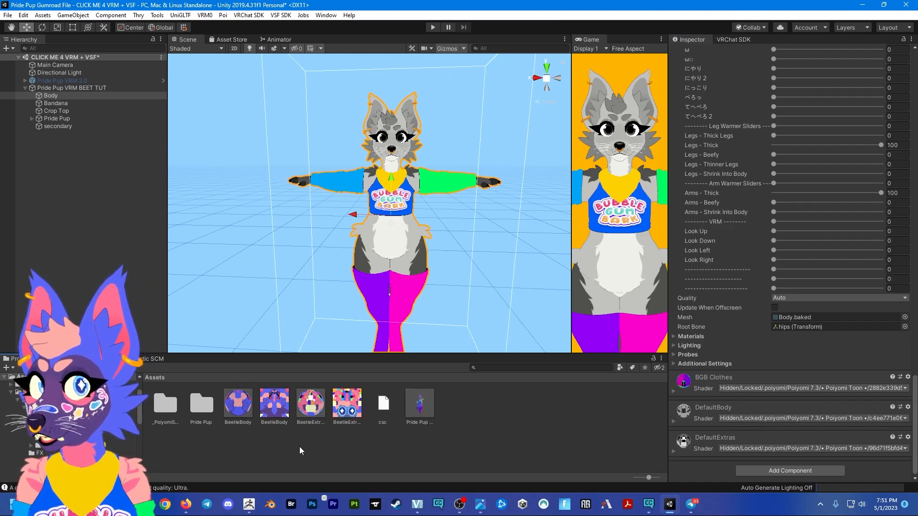
pyautogui.moveTo(311, 403); pyautogui.dragTo(356, 235)
pyautogui.moveTo(311, 403); pyautogui.dragTo(389, 259)
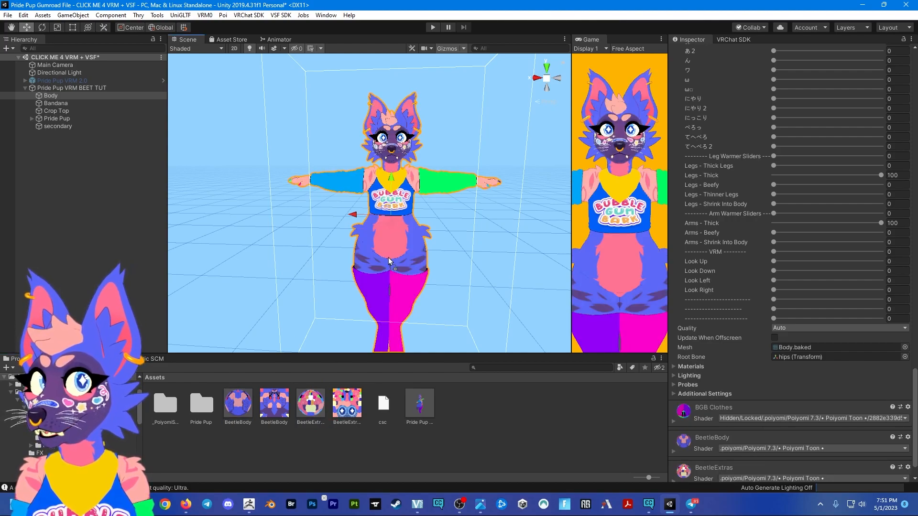
pyautogui.click(509, 287)
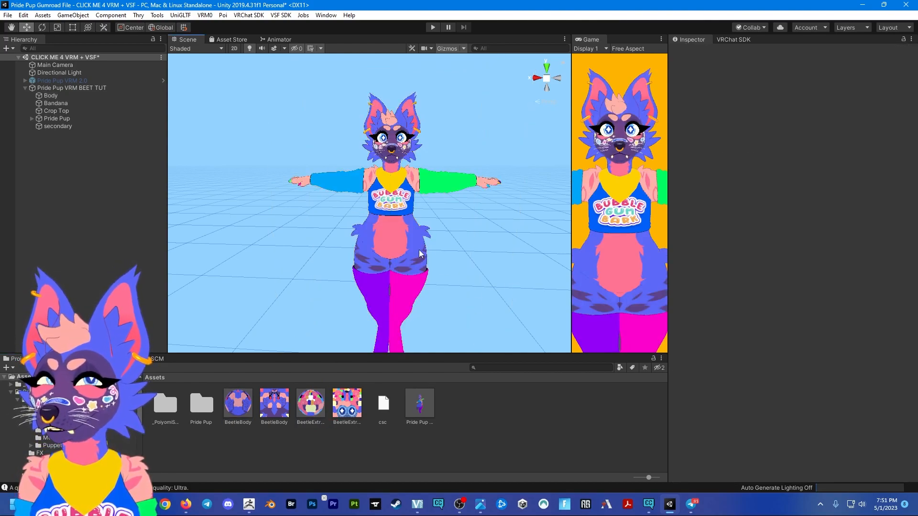
pyautogui.click(415, 231)
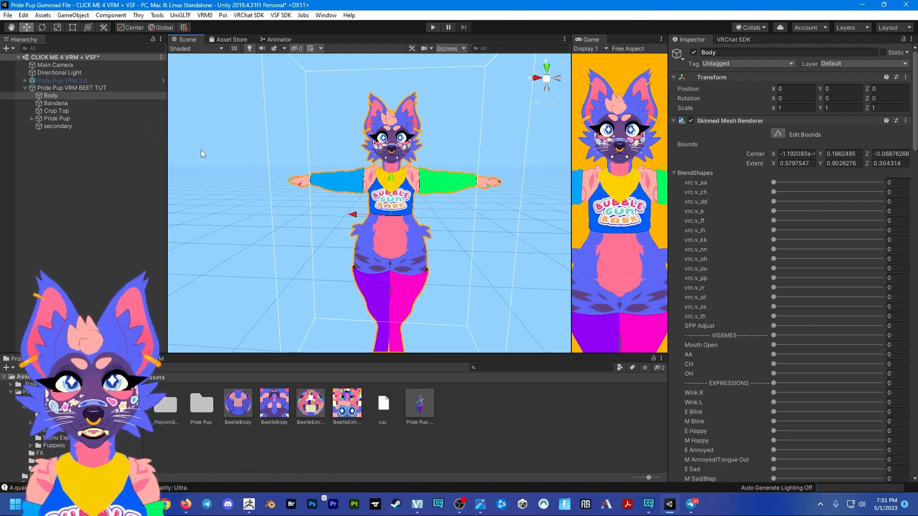
# - Open the BlendShape avatar asset referenced by the Pride Pup VRM BEET TUT avatar's Blend Shape Proxy and enlarge its preview
pyautogui.click(97, 88)
pyautogui.scroll(-3, 771, 307)
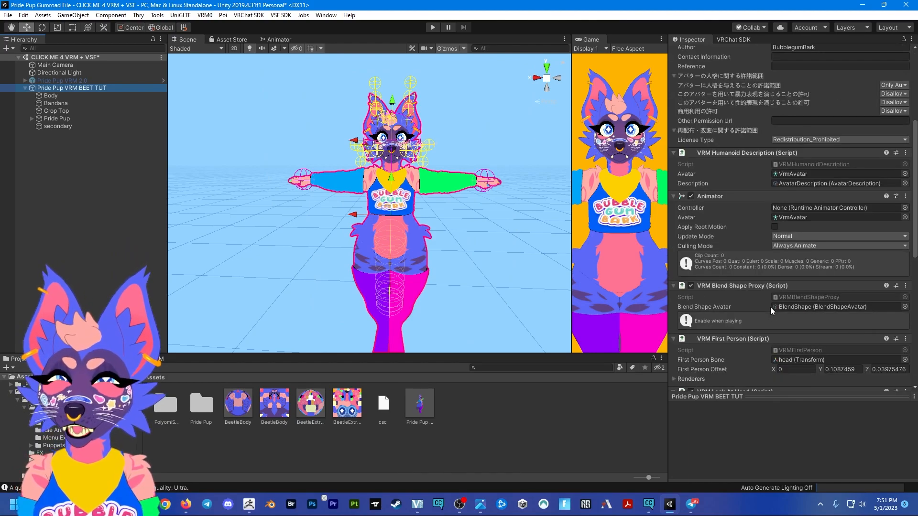
pyautogui.doubleClick(770, 307)
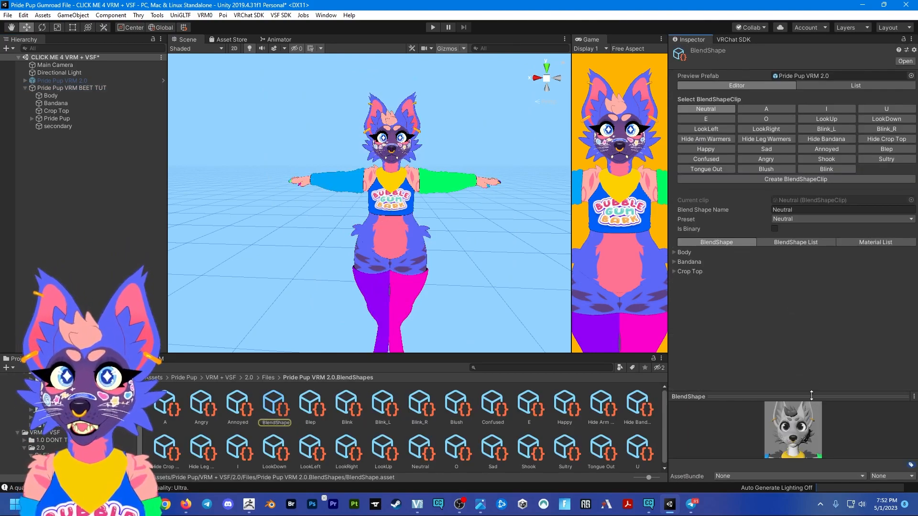
pyautogui.moveTo(811, 396); pyautogui.dragTo(806, 311)
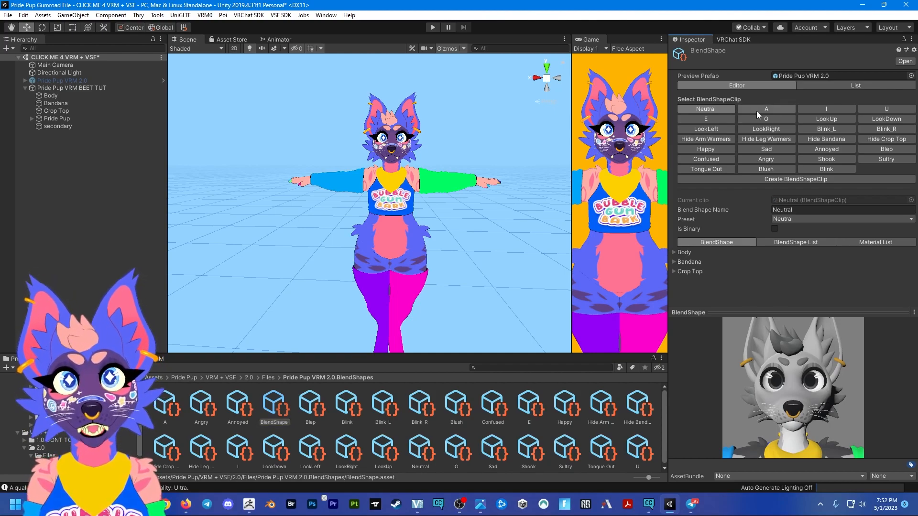
# - Preview the existing blendshape clips, including Hide Leg Warmers, LookRight, Sad, Neutral, A and LookLeft
pyautogui.click(766, 139)
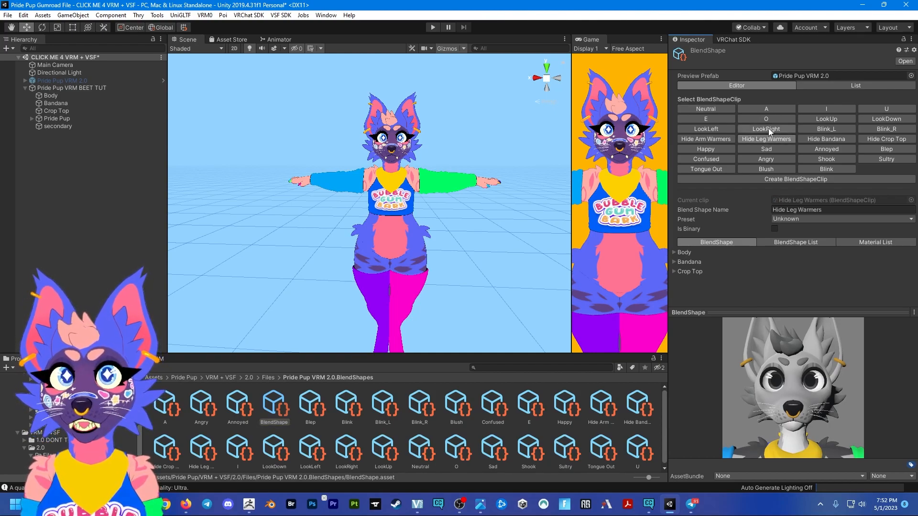
pyautogui.click(768, 128)
pyautogui.click(762, 146)
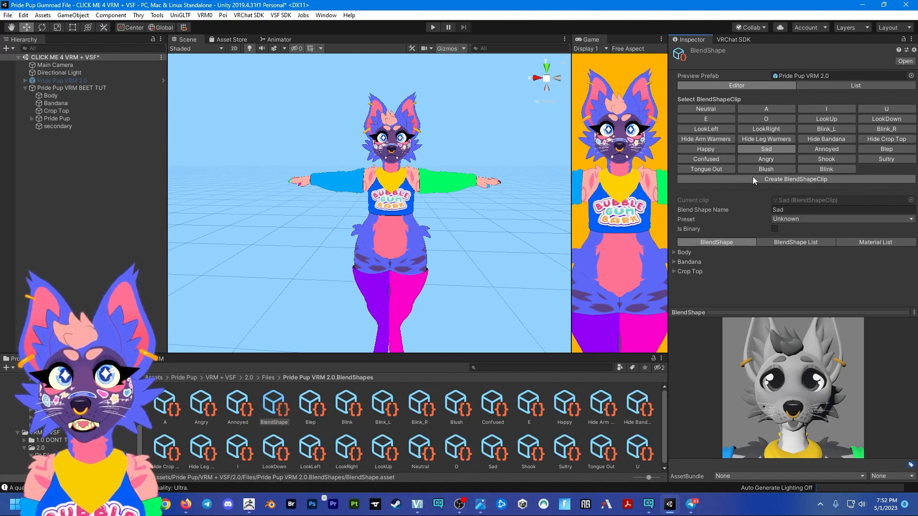
pyautogui.click(673, 253)
pyautogui.click(675, 252)
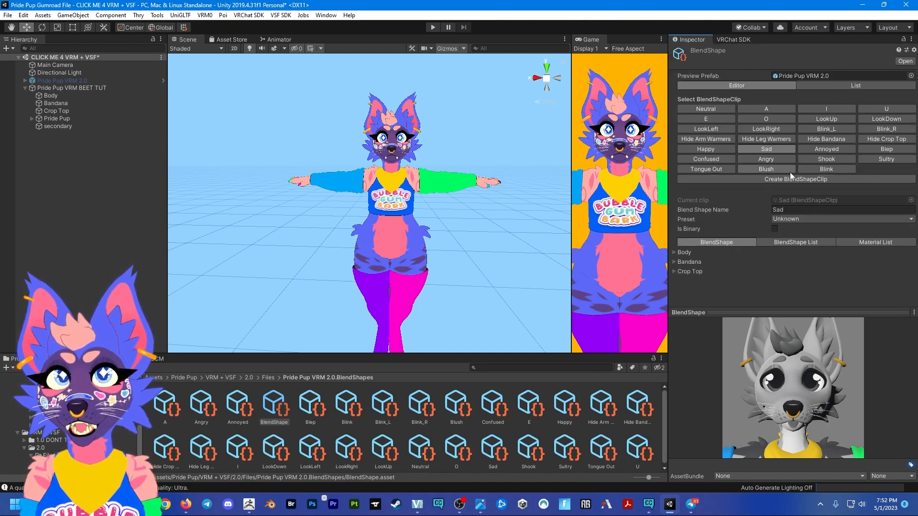
pyautogui.click(732, 110)
pyautogui.click(762, 110)
pyautogui.click(728, 128)
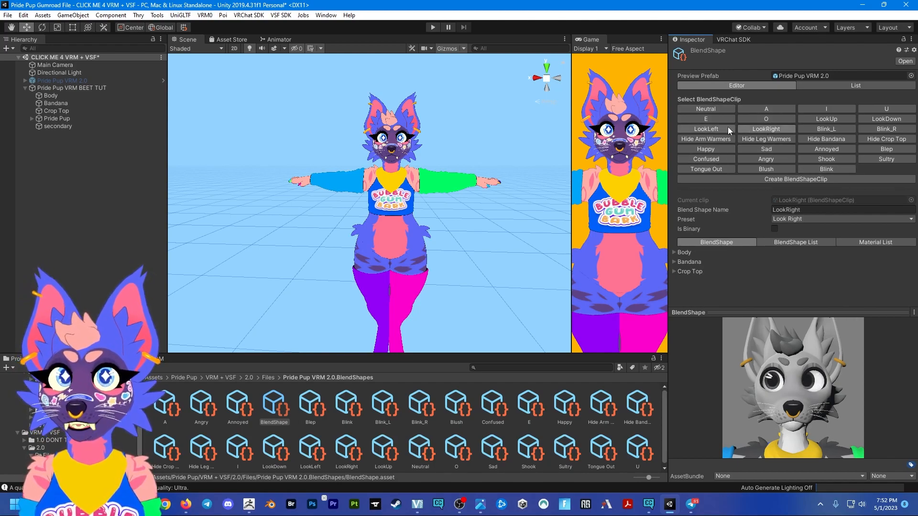
# - Preview more blendshape clips, including LookUp, LookDown, LookRight, LookLeft, Blink_L, Blink_R, Blep and Sultry, and end on Neutral
pyautogui.click(837, 118)
pyautogui.click(891, 118)
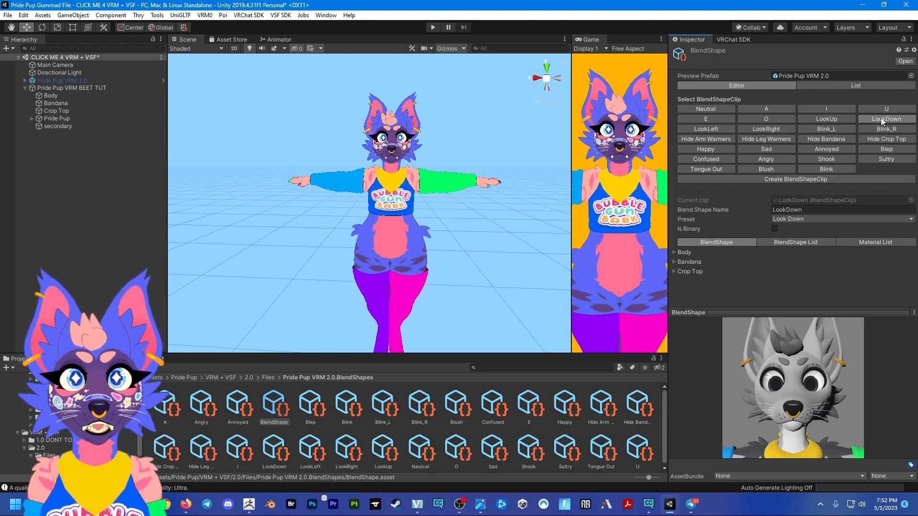
pyautogui.click(778, 126)
pyautogui.click(699, 125)
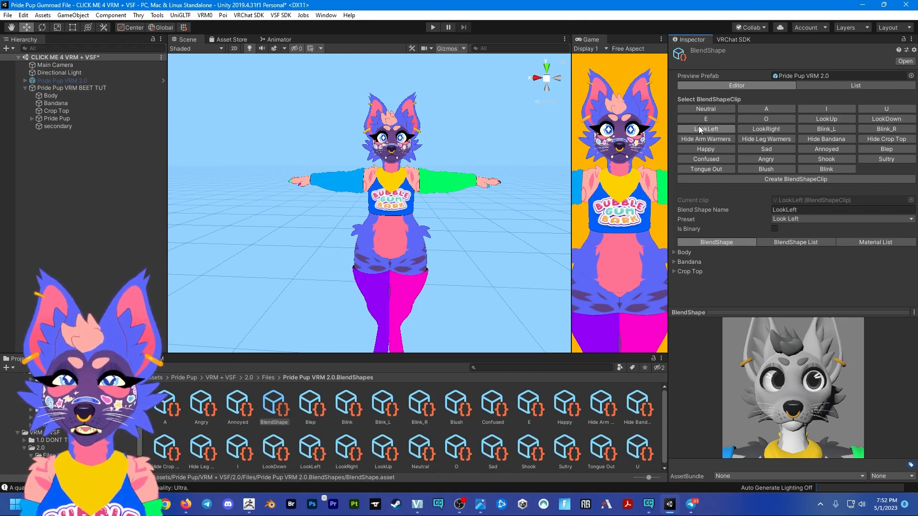
pyautogui.click(842, 125)
pyautogui.click(883, 130)
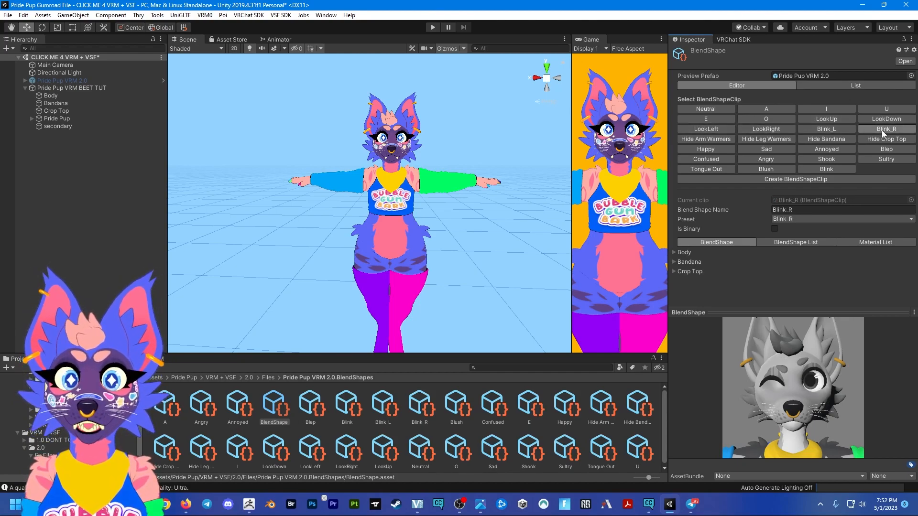
pyautogui.click(870, 147)
pyautogui.click(879, 159)
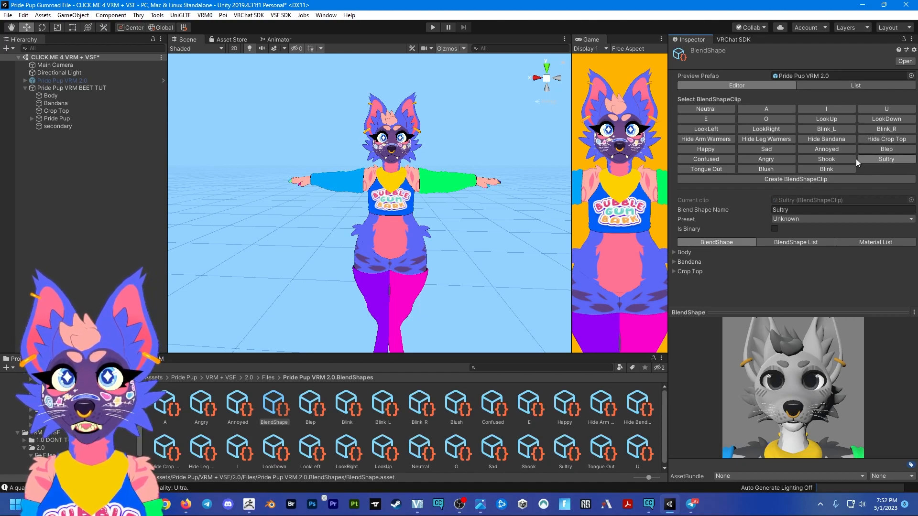
pyautogui.click(722, 110)
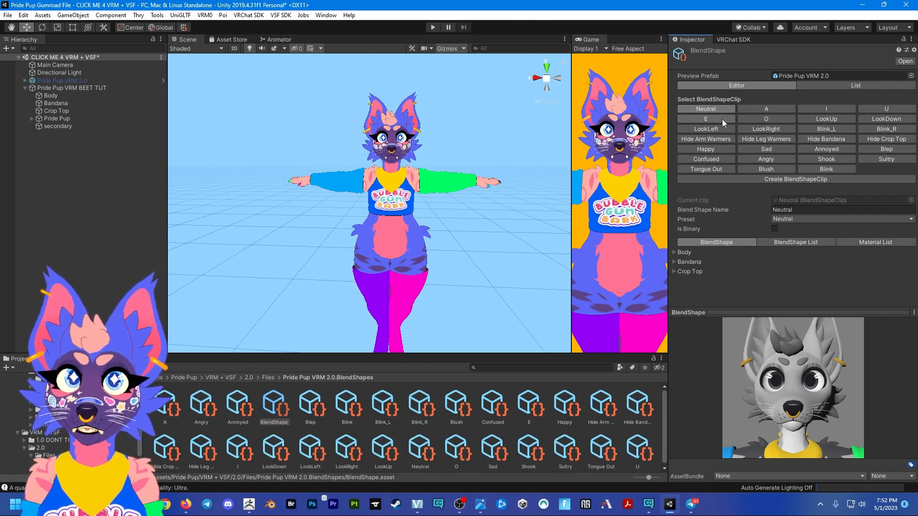
# - Export the Pride Pup VRM BEET TUT avatar as a vsfavatar bundle named Pride Pup VRM BEET TUT to the Desktop
pyautogui.click(113, 87)
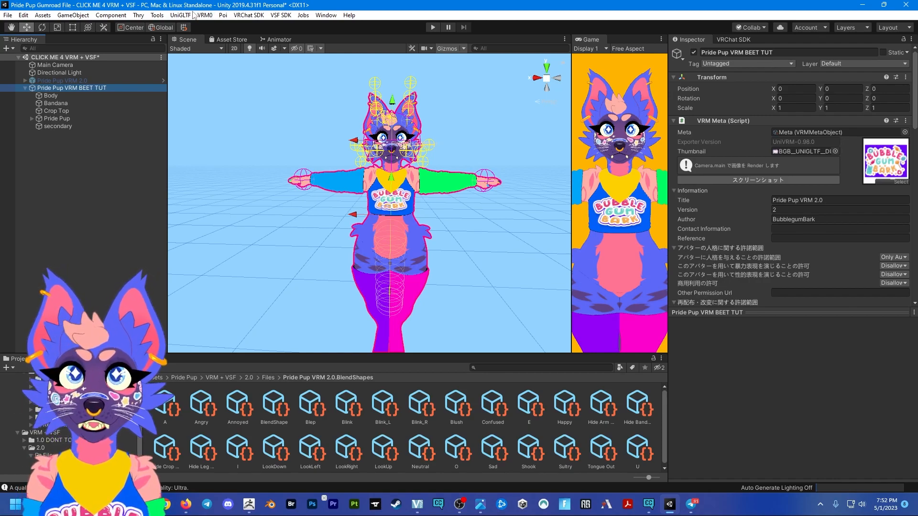
pyautogui.click(281, 15)
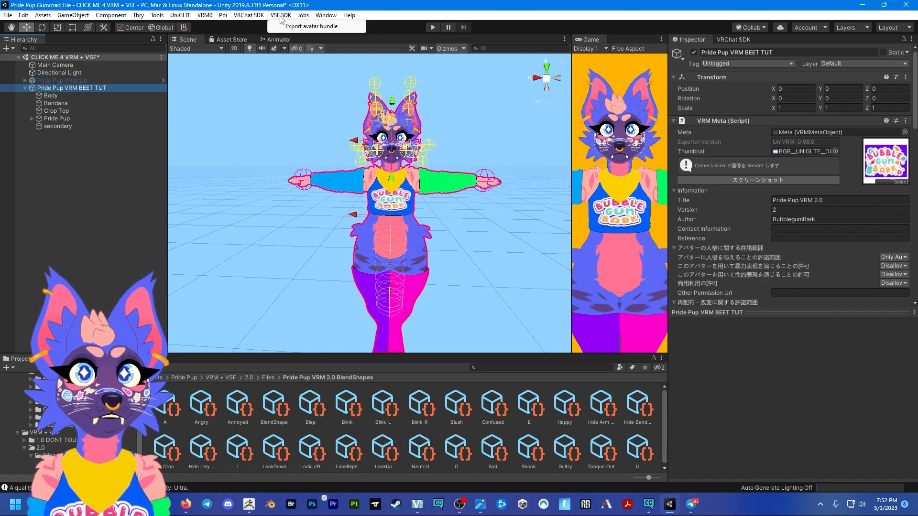
pyautogui.click(300, 27)
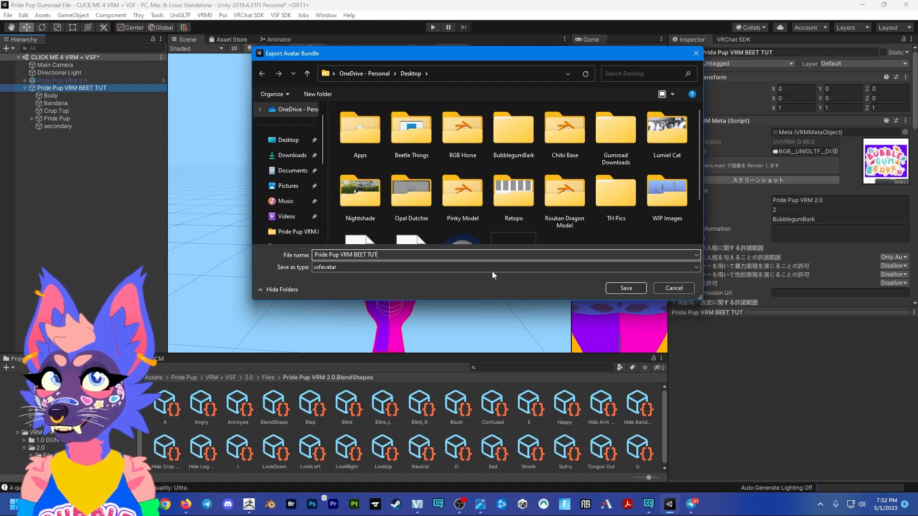
pyautogui.click(626, 288)
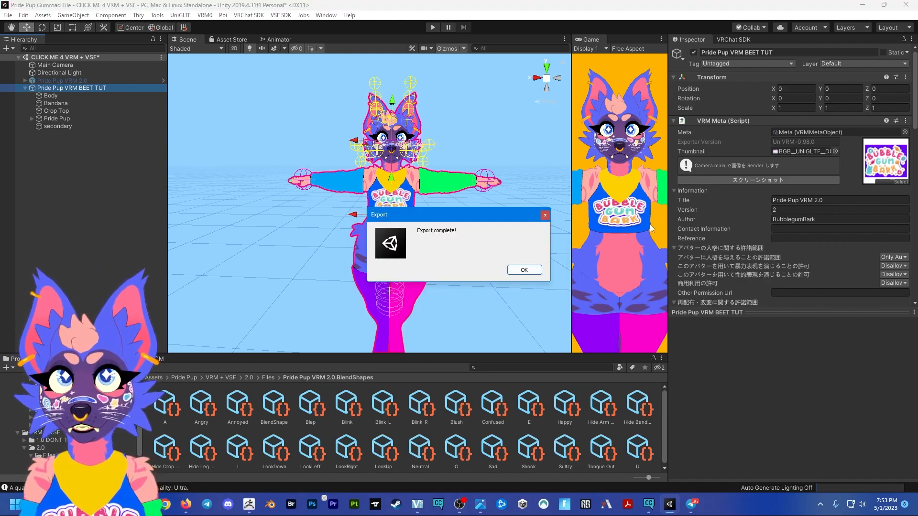
pyautogui.click(521, 270)
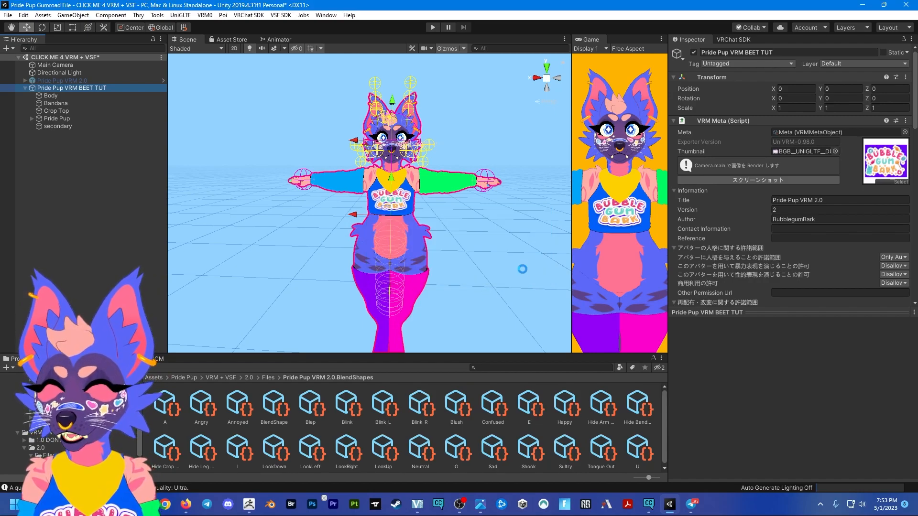
# - Save the Pride Pup VRM BEET TUT avatar as a prefab in the root Assets folder and replace its scene copy with that prefab
pyautogui.click(154, 377)
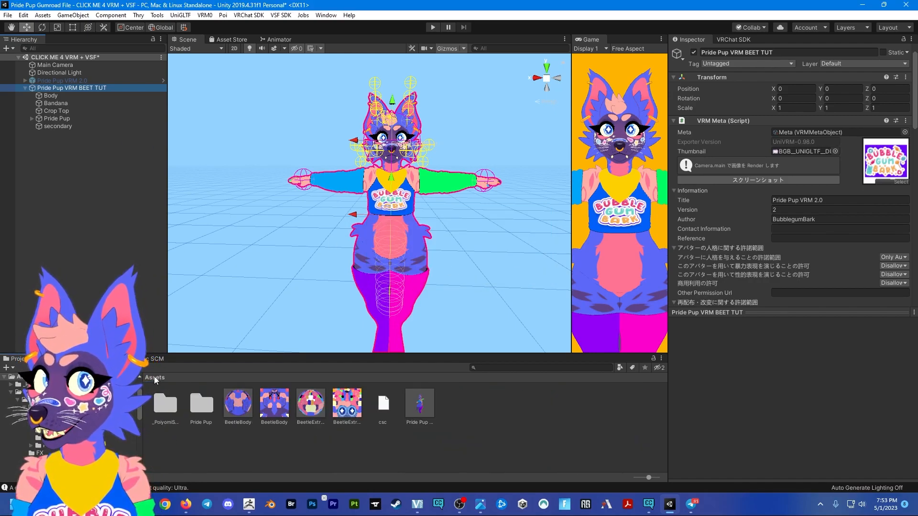
pyautogui.moveTo(435, 407); pyautogui.dragTo(487, 409)
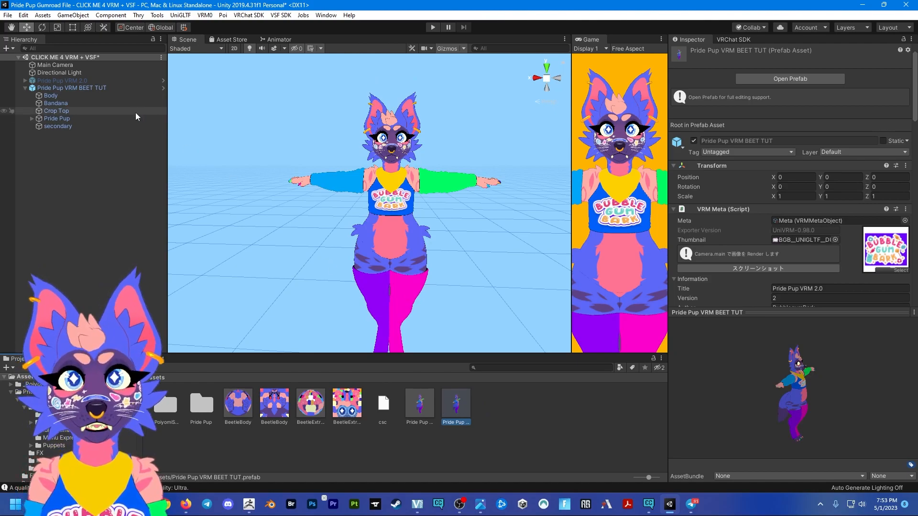
pyautogui.click(120, 88)
pyautogui.press('Delete')
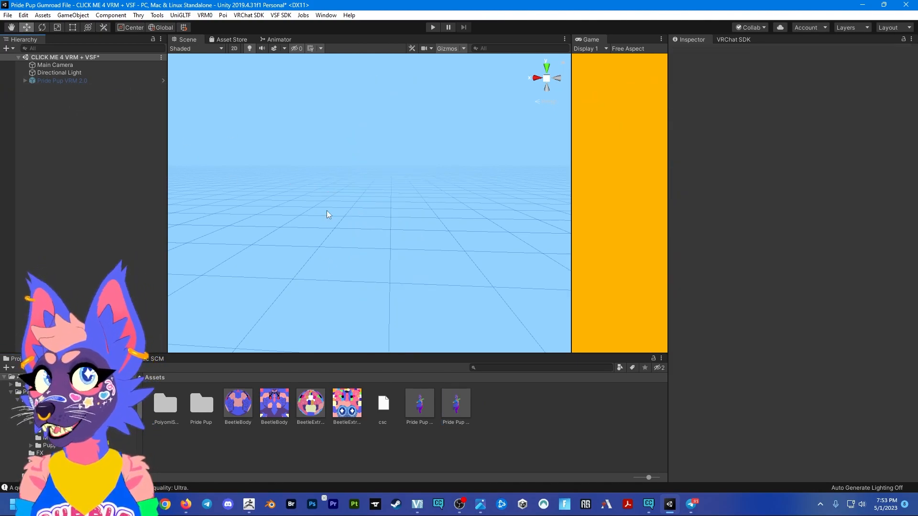
pyautogui.moveTo(447, 410); pyautogui.dragTo(142, 222)
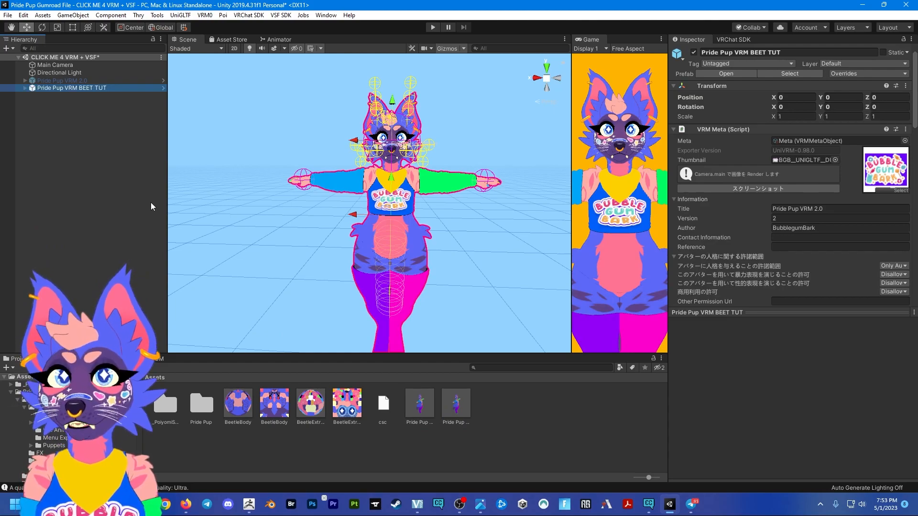